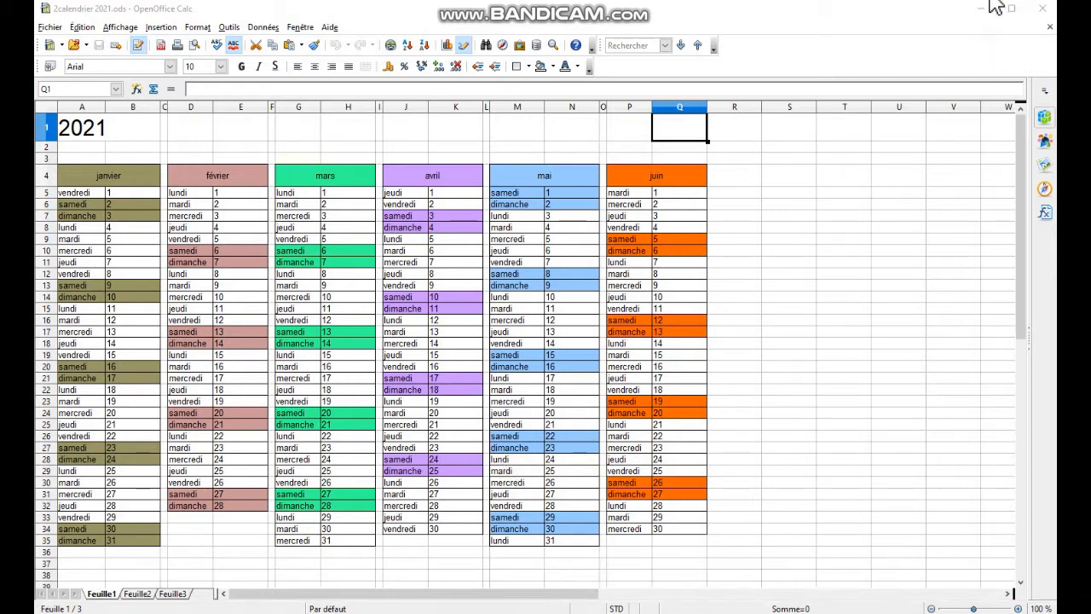
Display the drawing toolbar (Dessin).
{"action": "left_click", "coordinate": [120, 28]}
{"action": "mouse_move", "coordinate": [143, 80]}
{"action": "left_click", "coordinate": [317, 102]}
{"action": "left_click", "coordinate": [119, 28]}
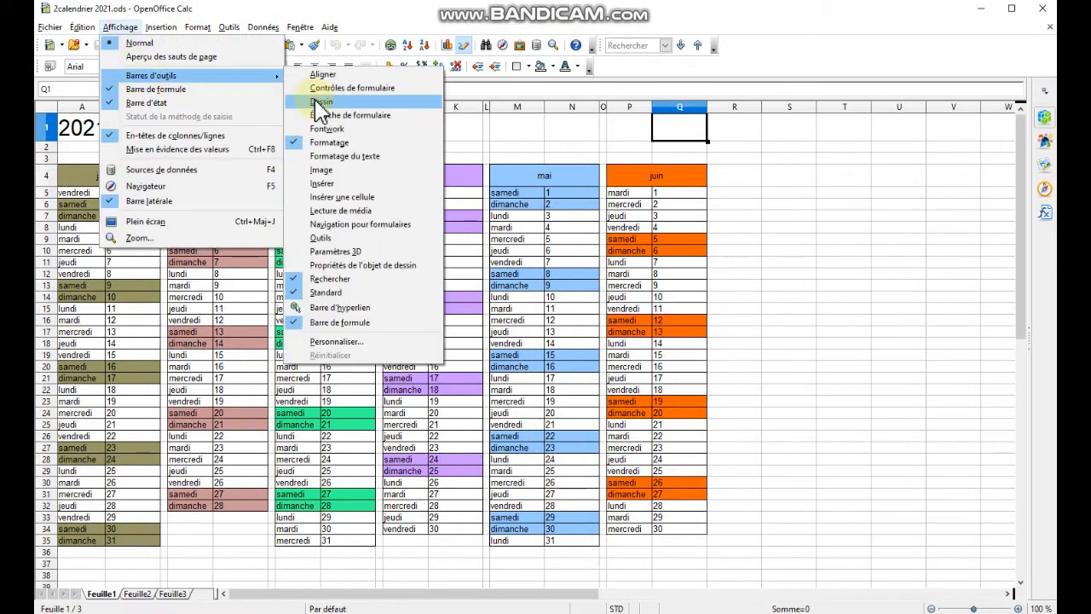
{"action": "left_click", "coordinate": [120, 28]}
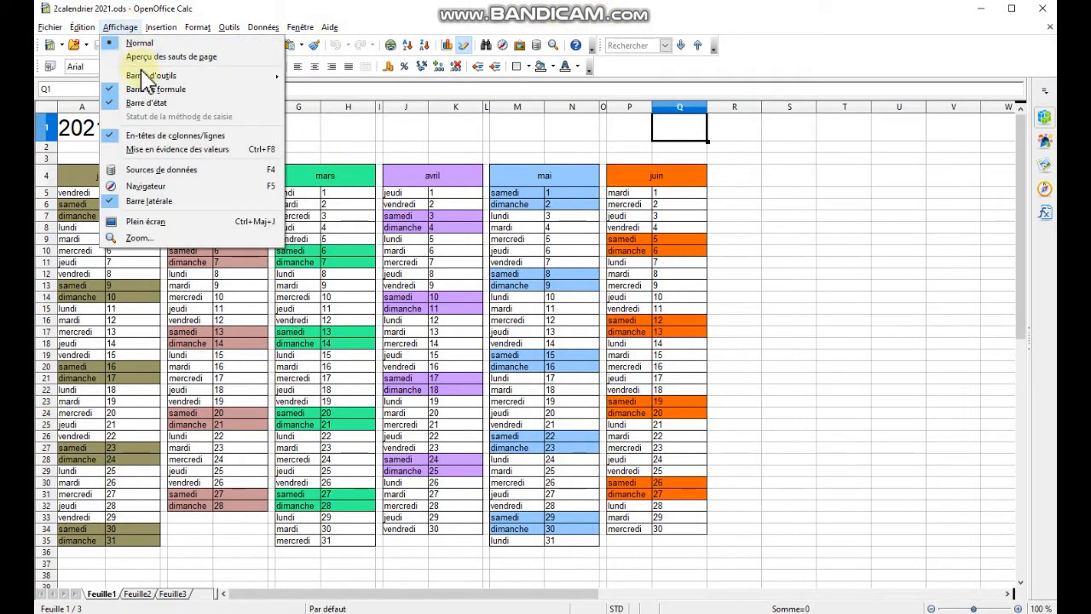
{"action": "mouse_move", "coordinate": [147, 75]}
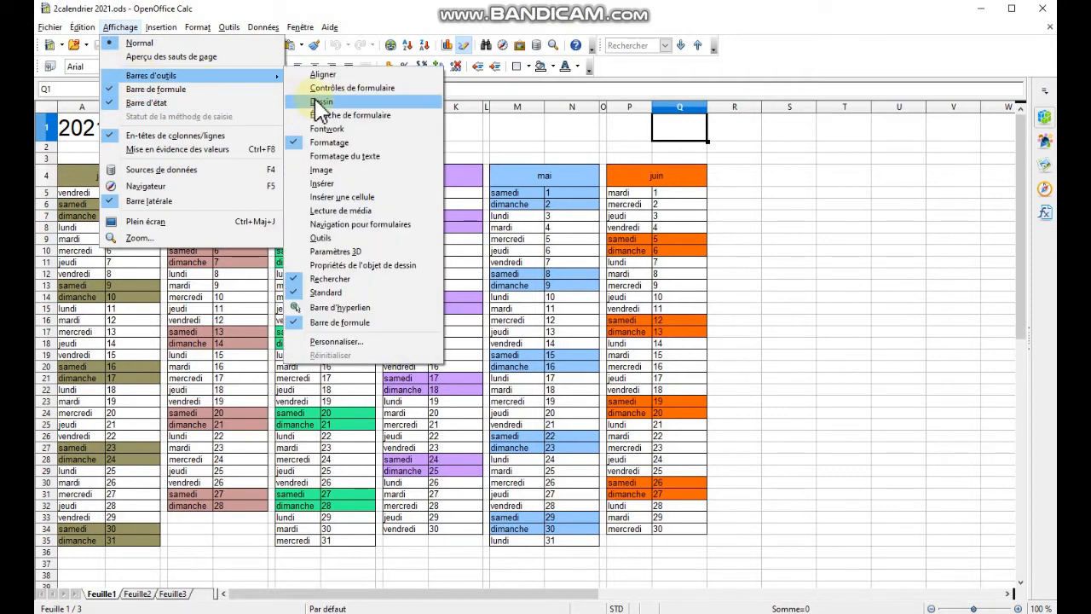
{"action": "left_click", "coordinate": [321, 101]}
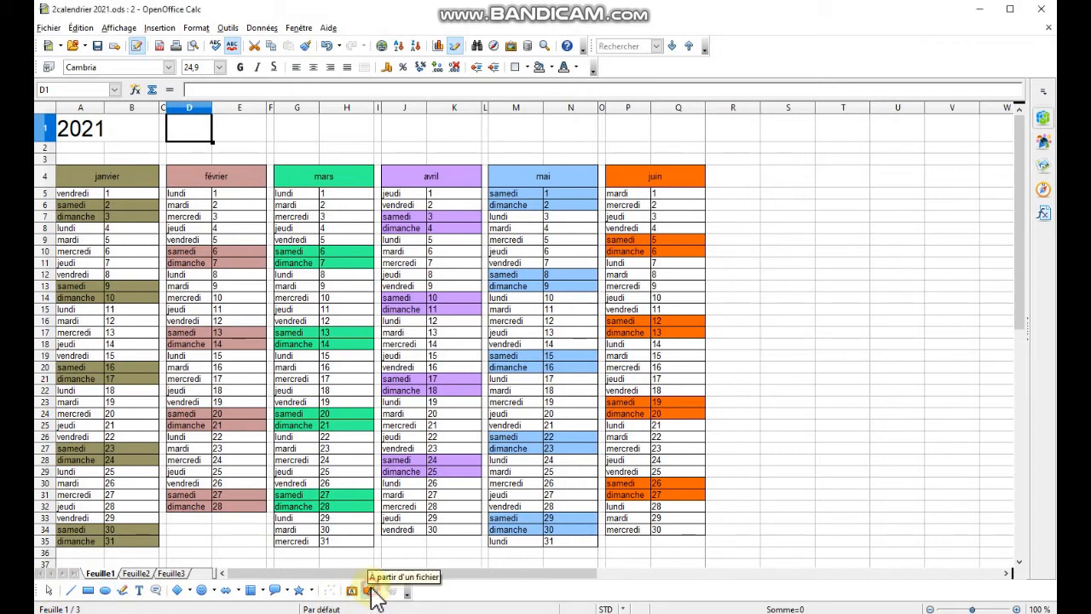
Insert the photo IMG_20200906_163508.jpg from the PHOTOS folder at cell D1.
{"action": "left_click", "coordinate": [370, 590]}
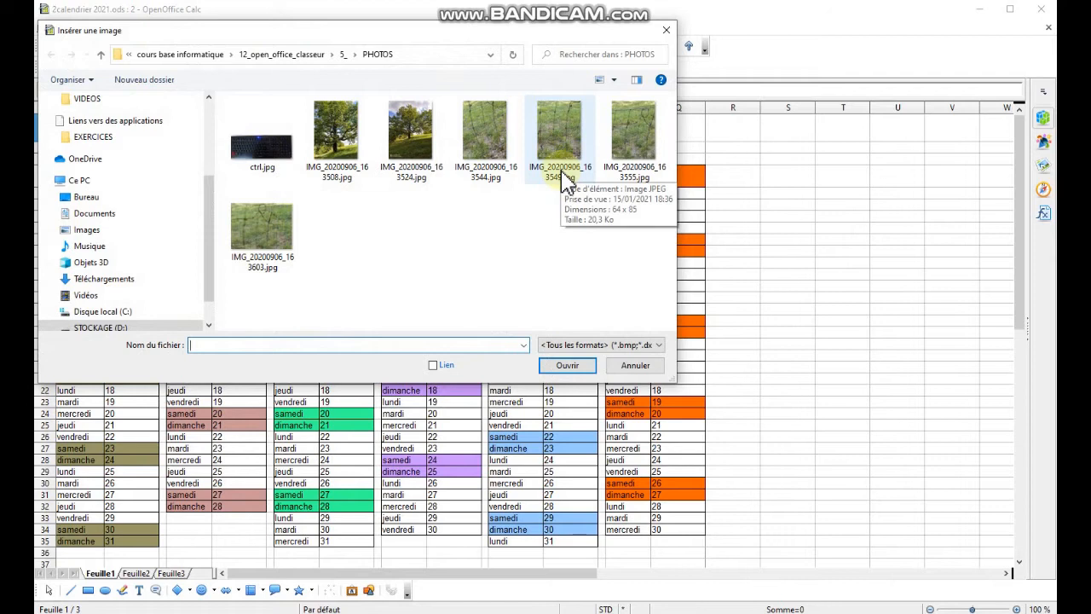
{"action": "left_click", "coordinate": [346, 147]}
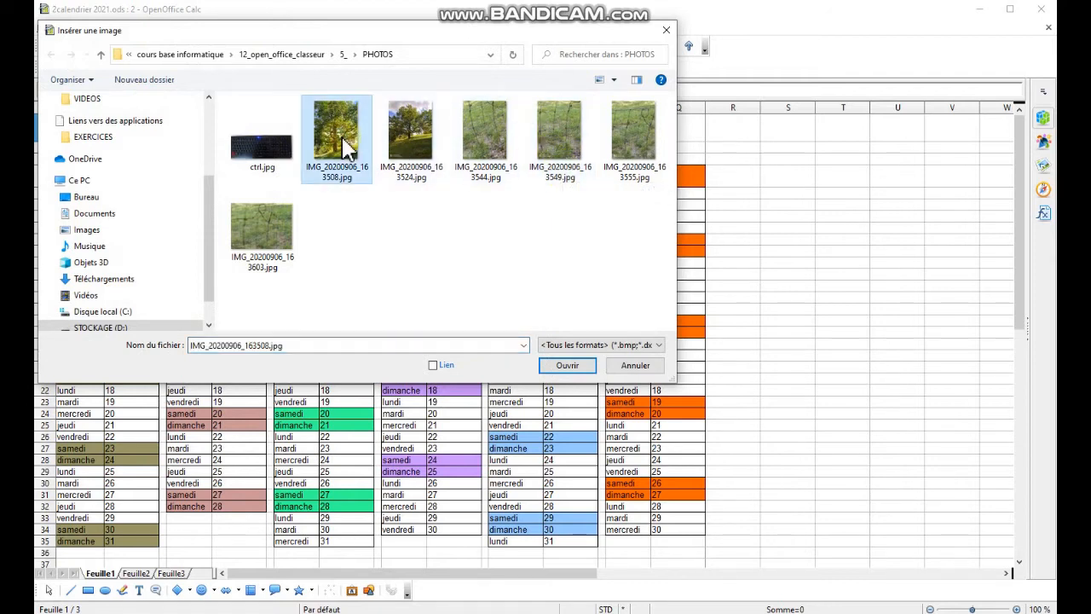
{"action": "left_click", "coordinate": [560, 368]}
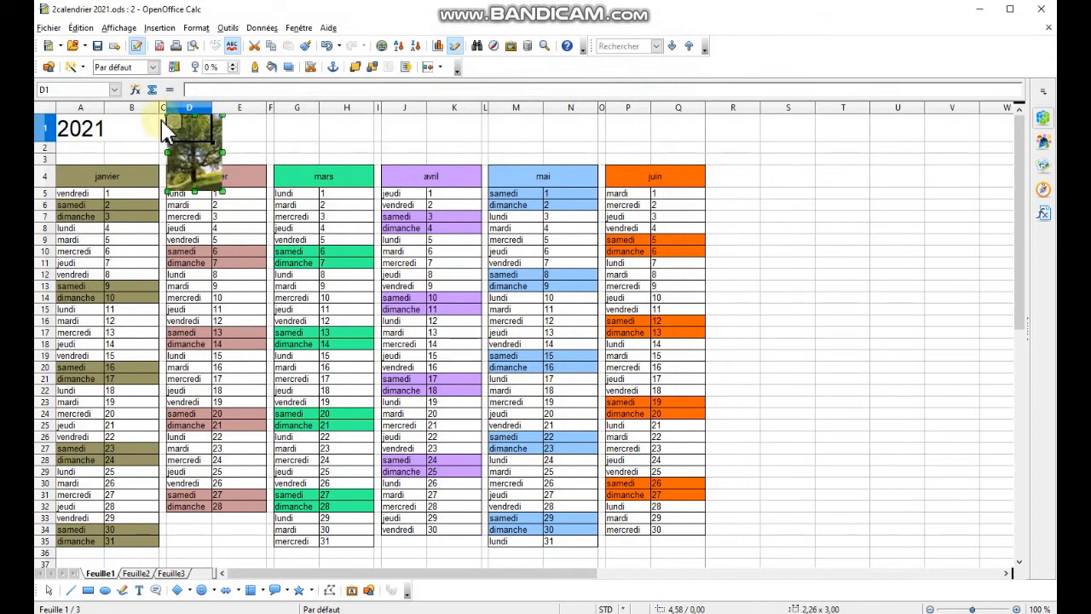
Insert the photo IMG_20200906_163524.jpg at cell G1, and start inserting another picture from a file.
{"action": "left_click", "coordinate": [300, 128]}
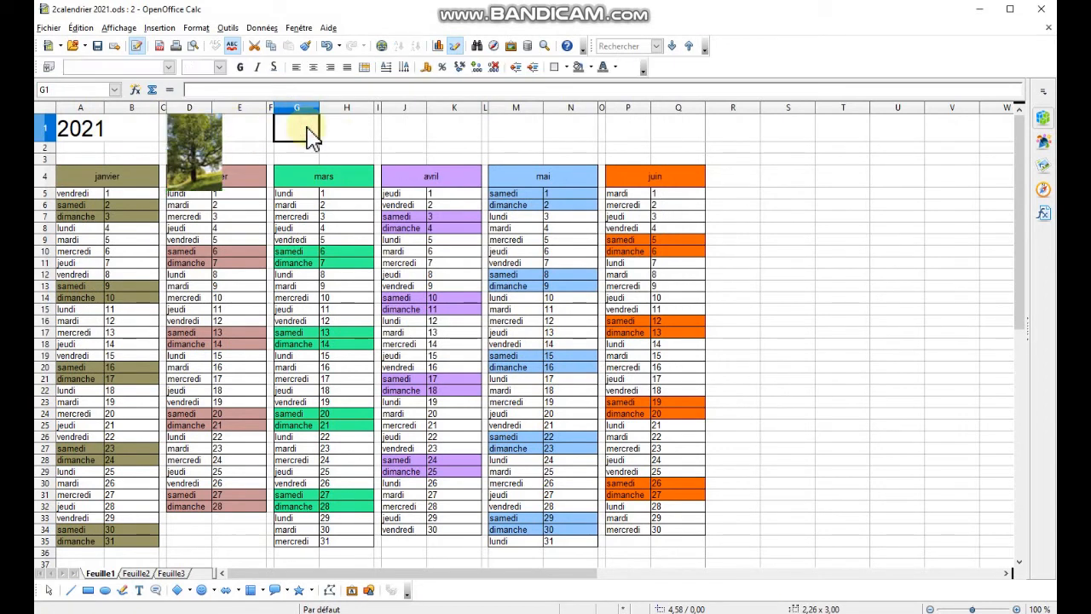
{"action": "left_click", "coordinate": [370, 591]}
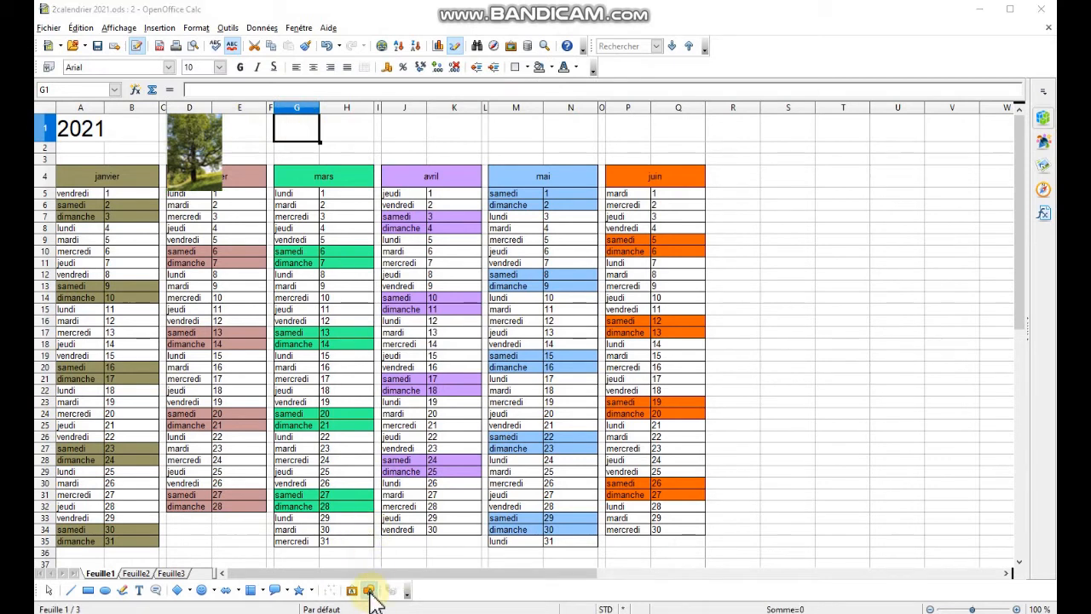
{"action": "left_click", "coordinate": [407, 128]}
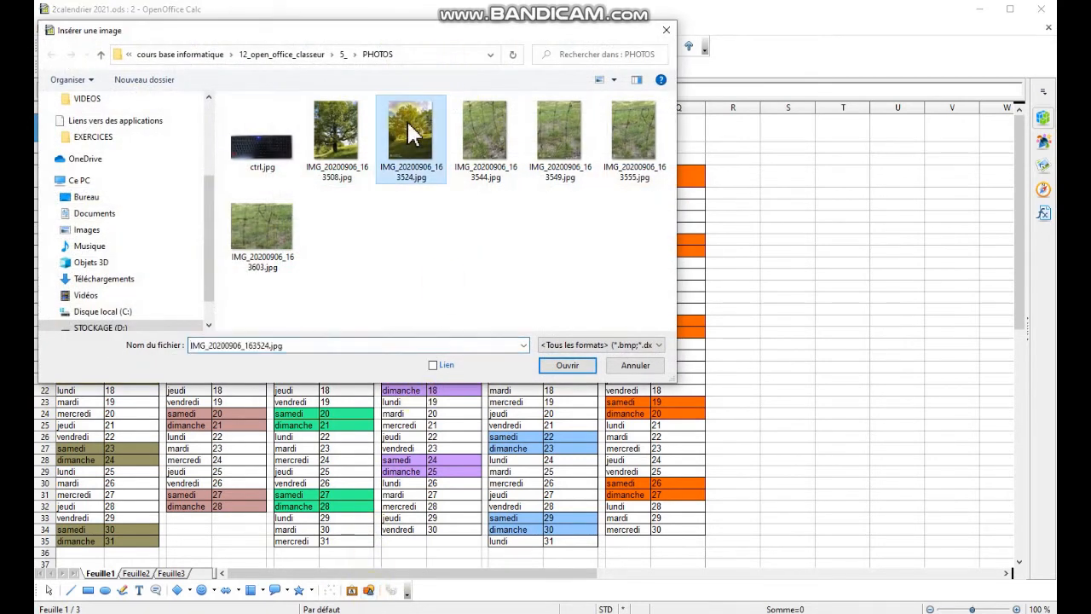
{"action": "left_click", "coordinate": [567, 365]}
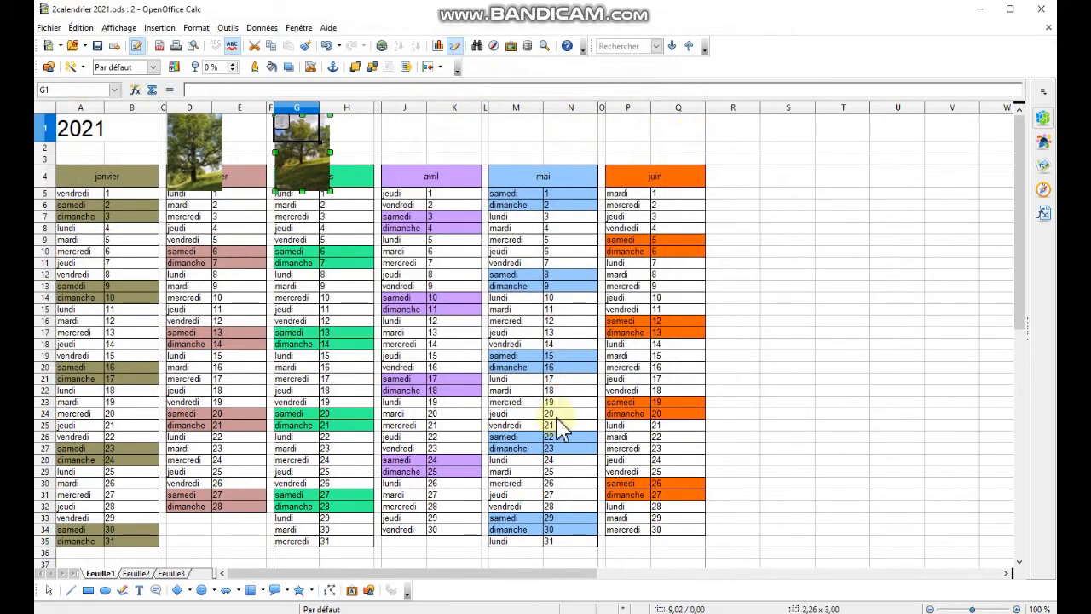
{"action": "left_click", "coordinate": [369, 590]}
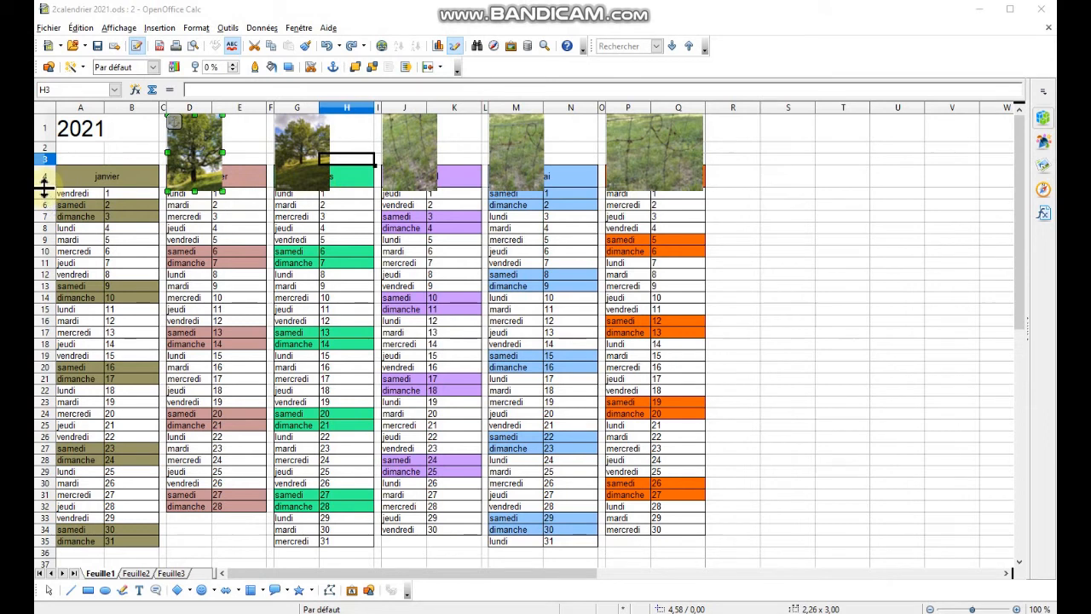
Try enlarging row 3 with the pictures in place, and restore its optimal height.
{"action": "left_click_drag", "start_coordinate": [42, 164], "coordinate": [43, 209]}
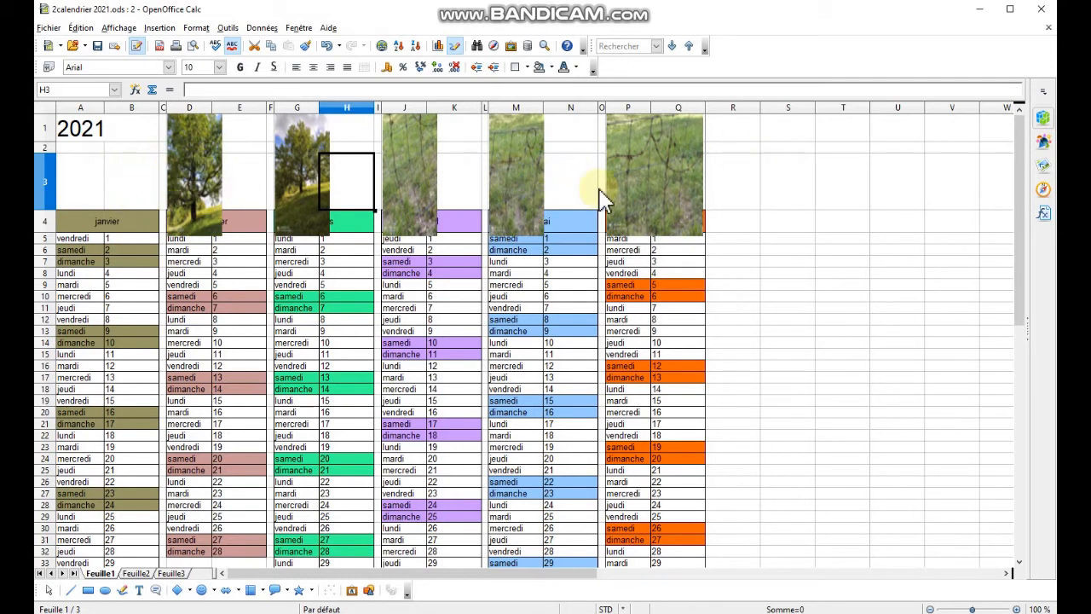
{"action": "double_click", "coordinate": [43, 211]}
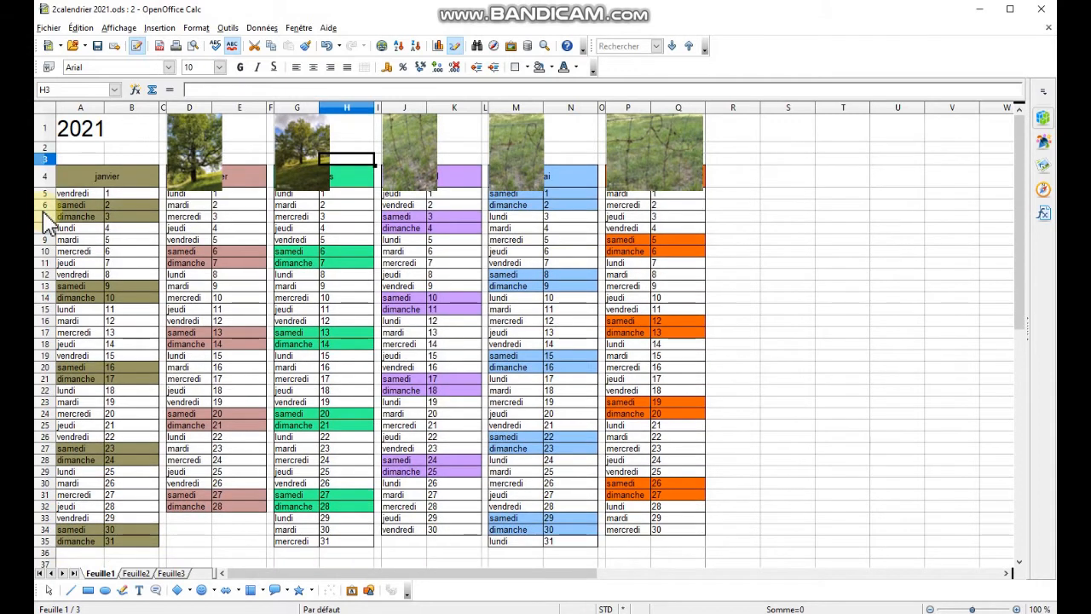
Move the five pictures off the month headings into the empty columns S to V beside the calendar.
{"action": "left_click", "coordinate": [188, 153]}
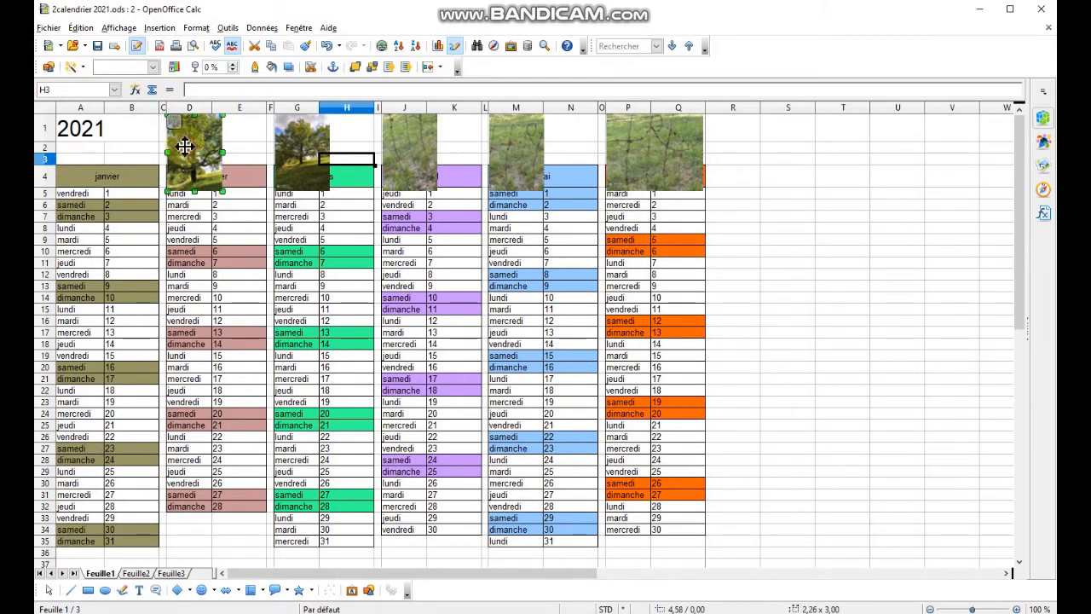
{"action": "left_click_drag", "start_coordinate": [186, 150], "coordinate": [779, 149]}
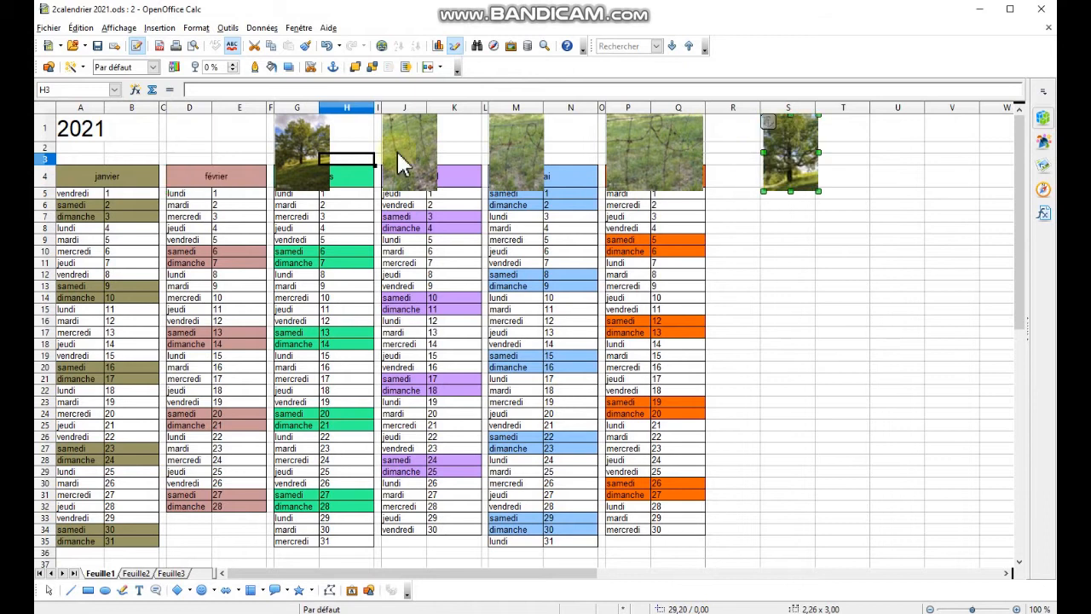
{"action": "left_click_drag", "start_coordinate": [327, 159], "coordinate": [843, 247]}
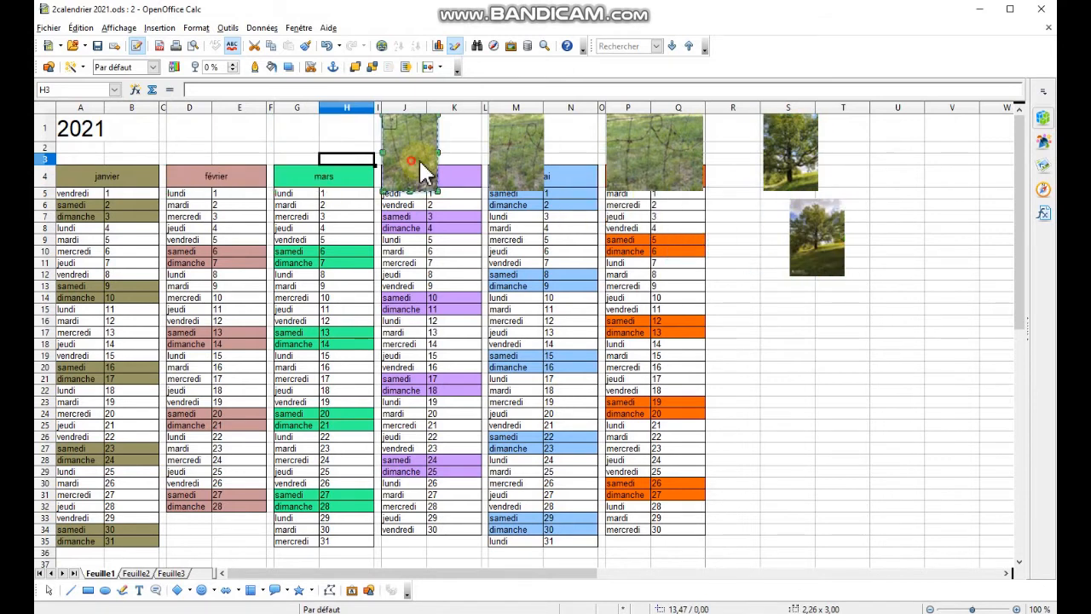
{"action": "left_click_drag", "start_coordinate": [418, 157], "coordinate": [798, 345]}
{"action": "left_click_drag", "start_coordinate": [529, 170], "coordinate": [827, 308]}
{"action": "left_click_drag", "start_coordinate": [633, 134], "coordinate": [915, 180]}
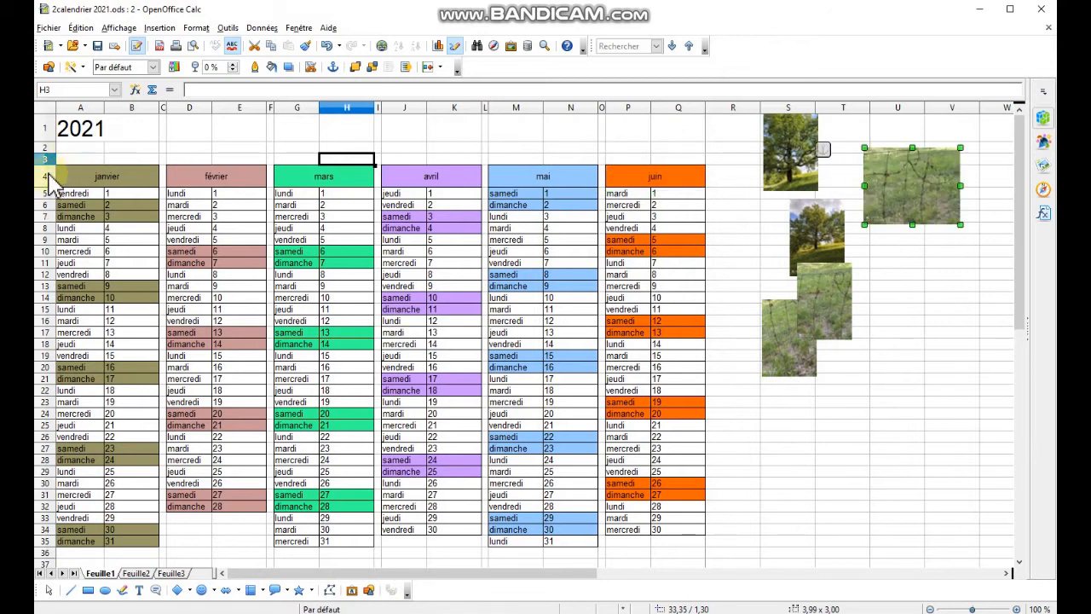
Enlarge row 3, and place the stretched tree picture above février, resized to about 3.33 x 3.73.
{"action": "left_click_drag", "start_coordinate": [44, 167], "coordinate": [38, 216]}
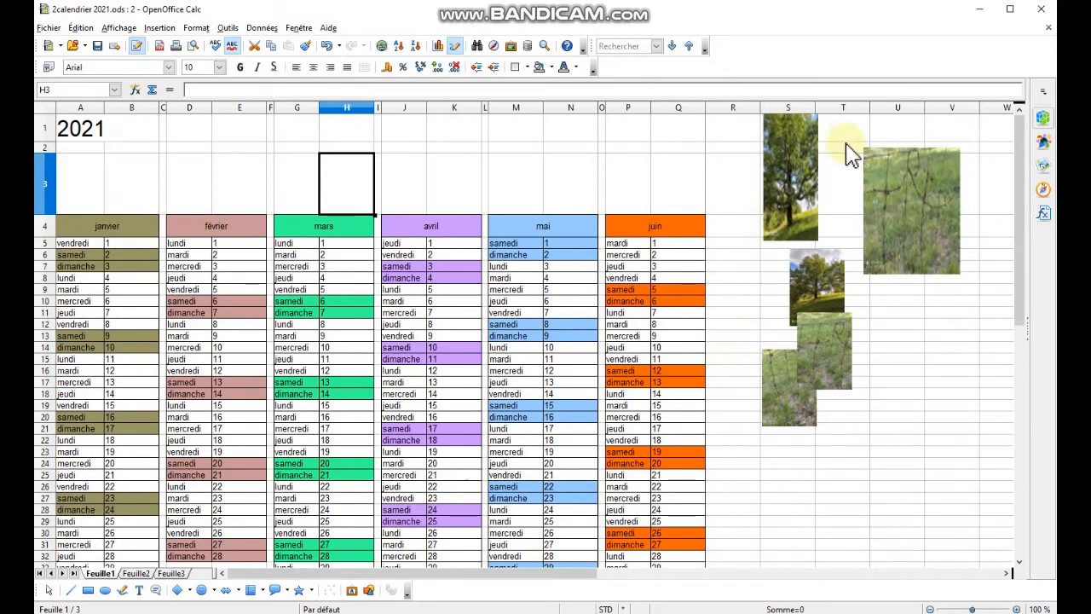
{"action": "left_click", "coordinate": [790, 185]}
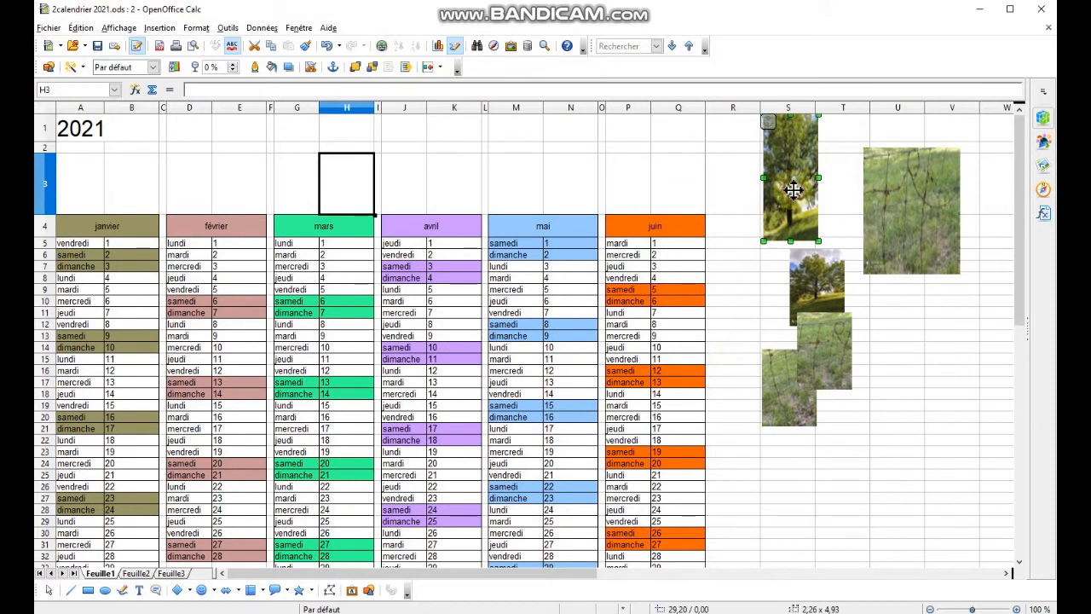
{"action": "left_click_drag", "start_coordinate": [791, 182], "coordinate": [197, 183]}
{"action": "left_click_drag", "start_coordinate": [224, 240], "coordinate": [246, 205]}
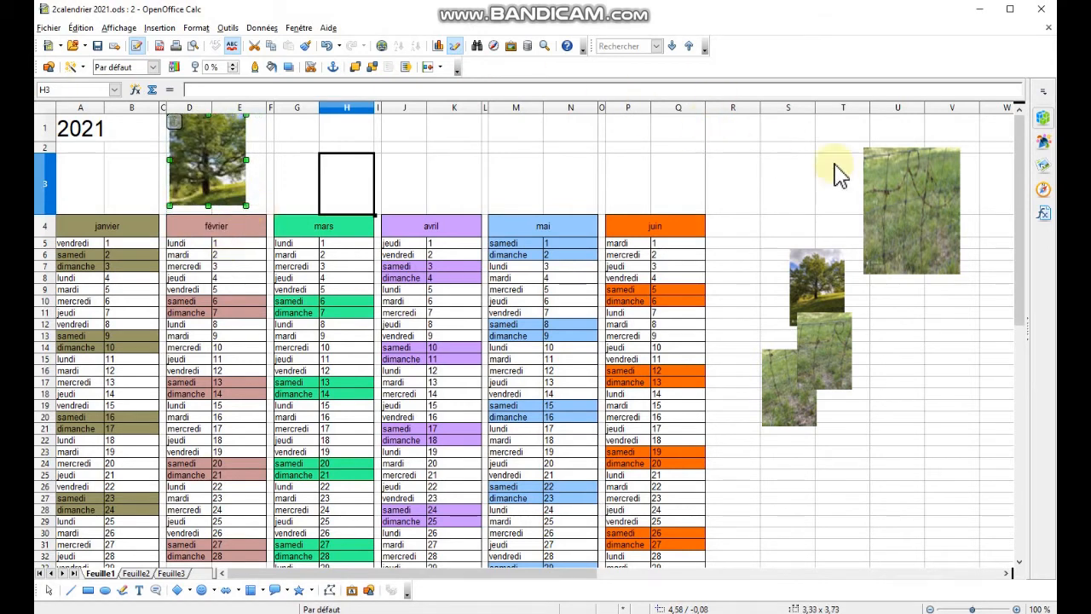
Shrink the widest fence picture and place it above mars, and place the other three pictures above avril, mai and juin.
{"action": "left_click", "coordinate": [930, 205]}
{"action": "left_click_drag", "start_coordinate": [961, 273], "coordinate": [314, 149]}
{"action": "left_click", "coordinate": [814, 297]}
{"action": "left_click_drag", "start_coordinate": [814, 297], "coordinate": [409, 127]}
{"action": "left_click_drag", "start_coordinate": [825, 358], "coordinate": [537, 179]}
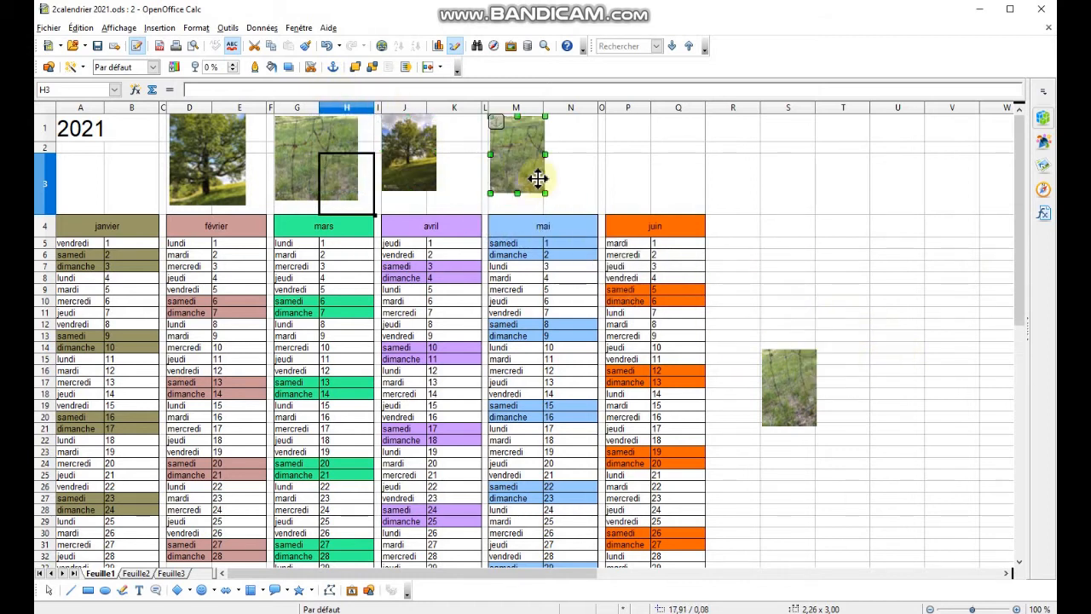
{"action": "left_click_drag", "start_coordinate": [797, 391], "coordinate": [646, 170]}
{"action": "left_click", "coordinate": [997, 394]}
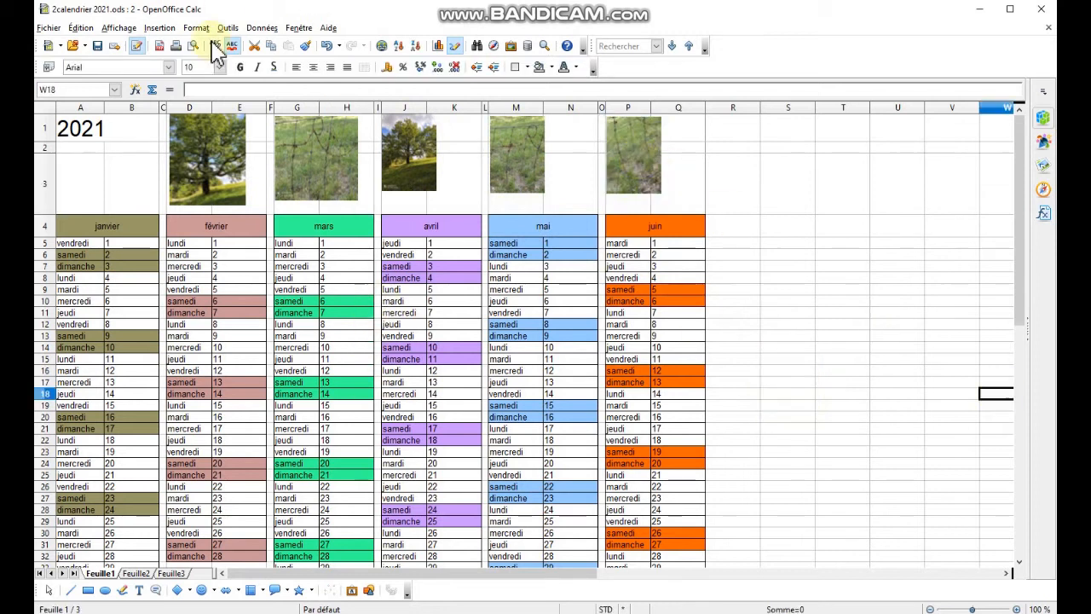
Enlarge the pictures above mars, avril, mai and juin to about the height of the picture above février.
{"action": "left_click", "coordinate": [312, 170]}
{"action": "left_click_drag", "start_coordinate": [351, 196], "coordinate": [367, 203]}
{"action": "left_click", "coordinate": [415, 152]}
{"action": "left_click_drag", "start_coordinate": [437, 189], "coordinate": [450, 203]}
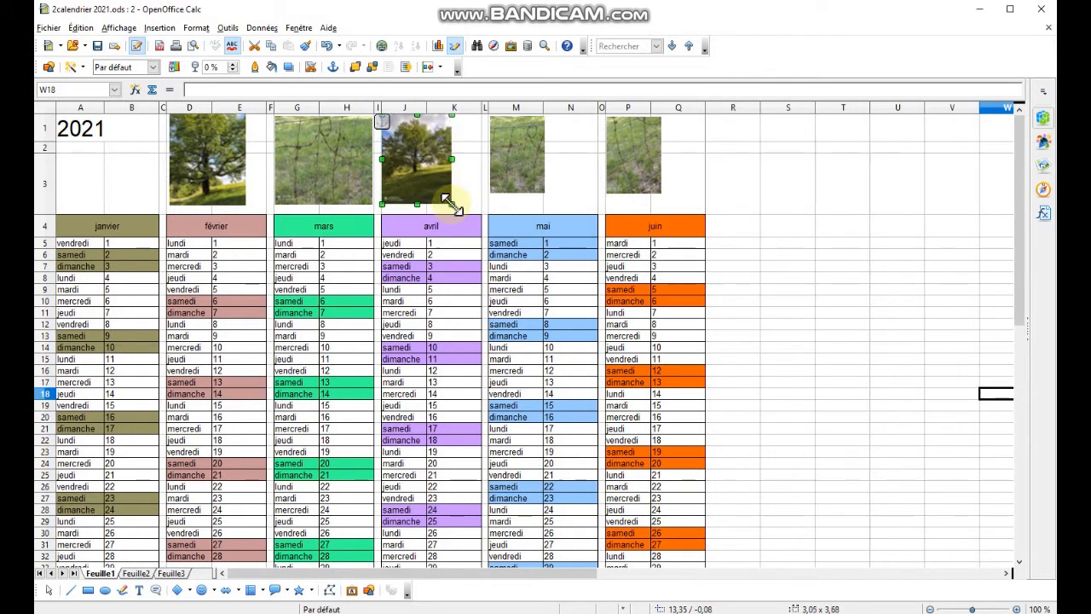
{"action": "left_click", "coordinate": [509, 177]}
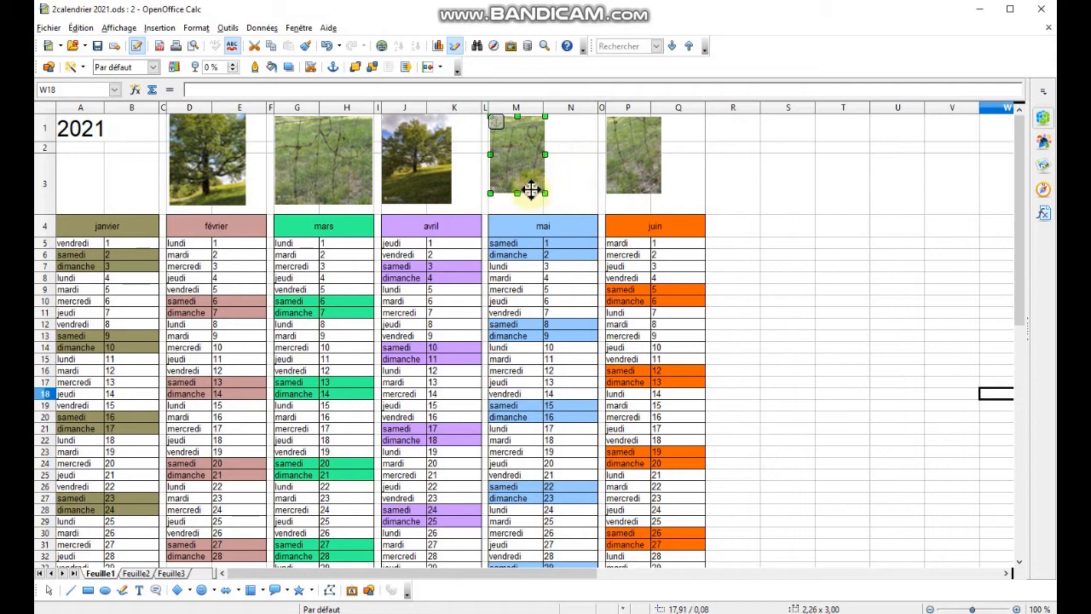
{"action": "left_click_drag", "start_coordinate": [540, 189], "coordinate": [554, 205]}
{"action": "left_click", "coordinate": [649, 174]}
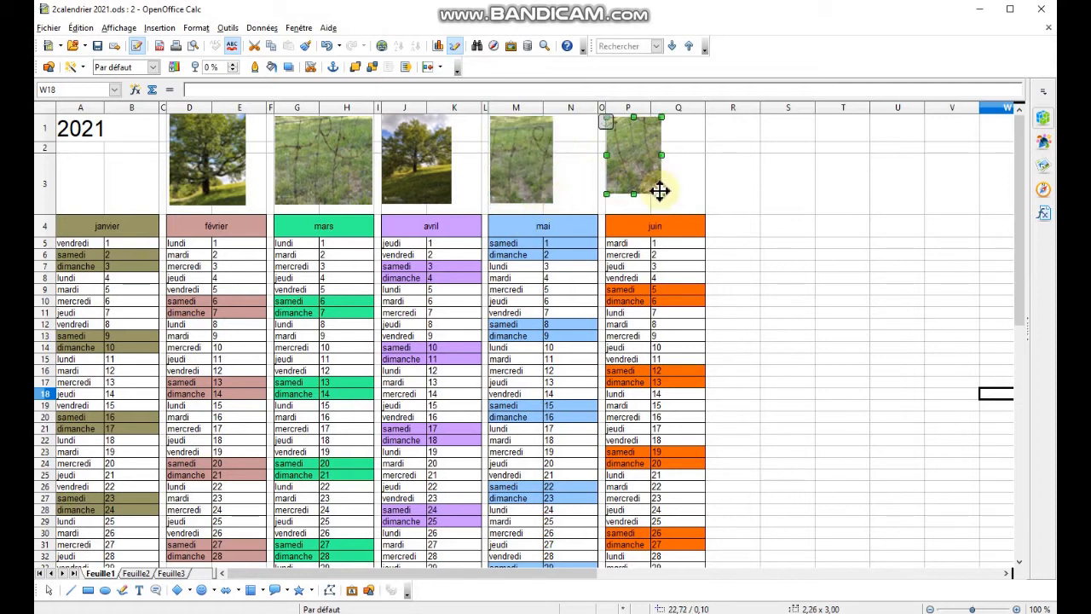
{"action": "left_click_drag", "start_coordinate": [658, 189], "coordinate": [670, 205]}
{"action": "left_click", "coordinate": [789, 213]}
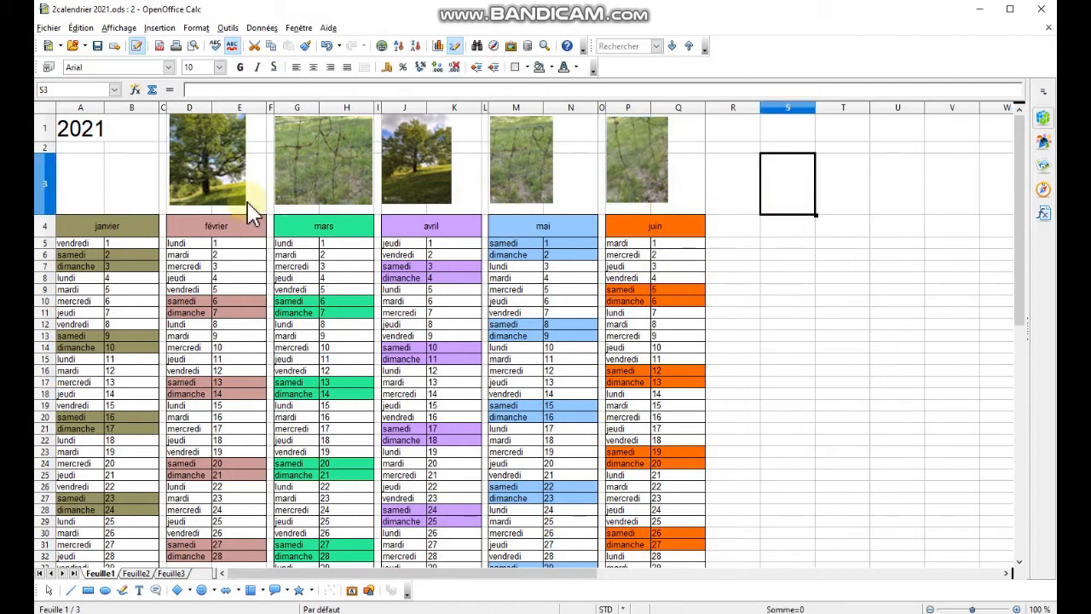
Center the pictures above février, avril, mai and juin over their month columns.
{"action": "left_click_drag", "start_coordinate": [210, 182], "coordinate": [217, 169]}
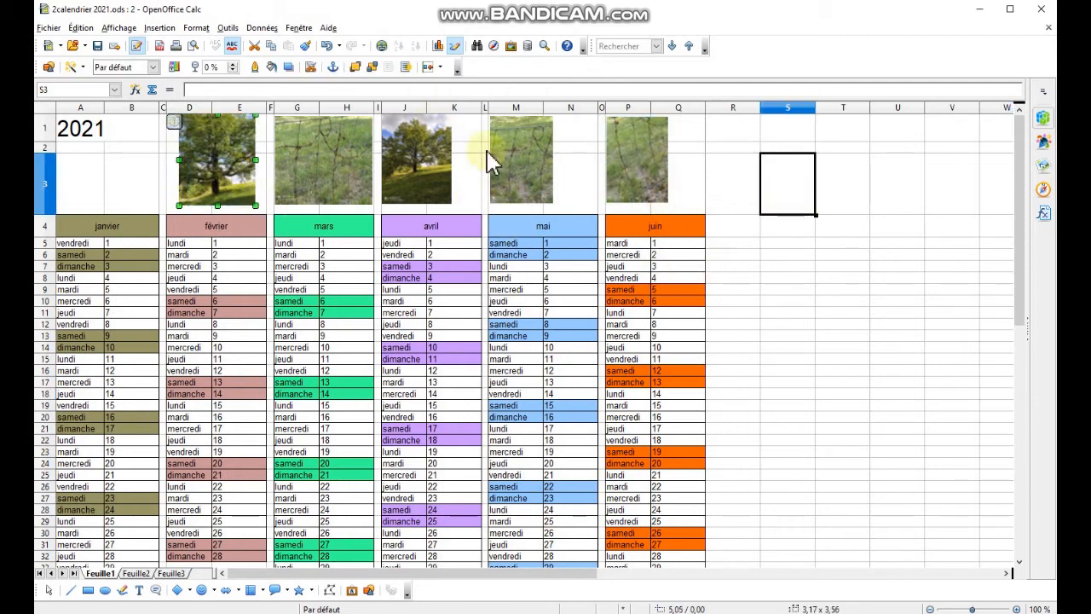
{"action": "left_click_drag", "start_coordinate": [424, 185], "coordinate": [440, 181]}
{"action": "left_click_drag", "start_coordinate": [520, 179], "coordinate": [539, 183]}
{"action": "left_click_drag", "start_coordinate": [646, 166], "coordinate": [662, 156]}
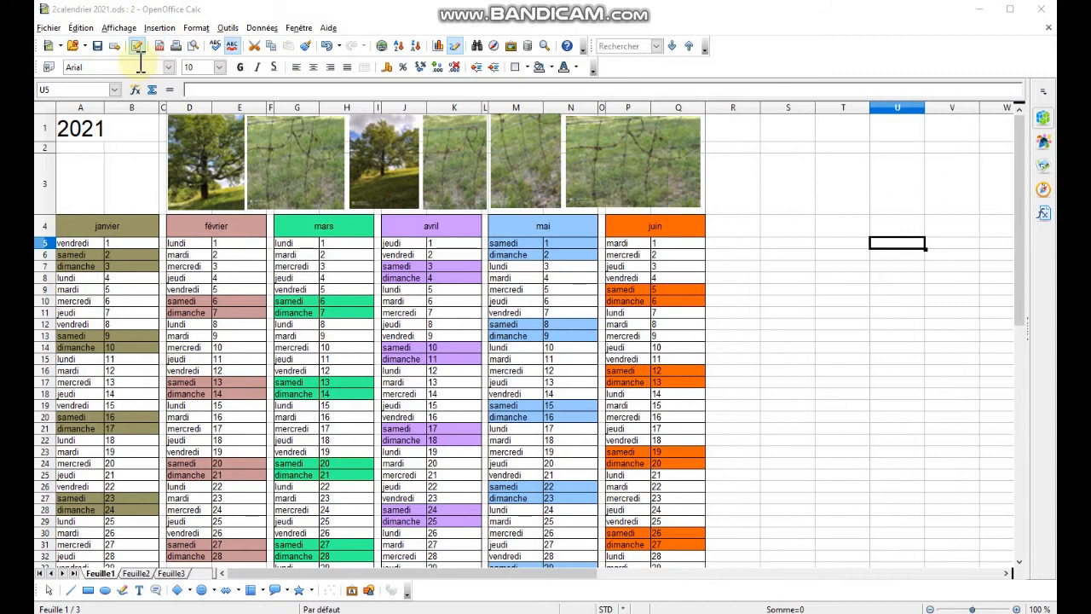
Check the calendar's page layout in the print preview and return to the sheet.
{"action": "left_click", "coordinate": [194, 46]}
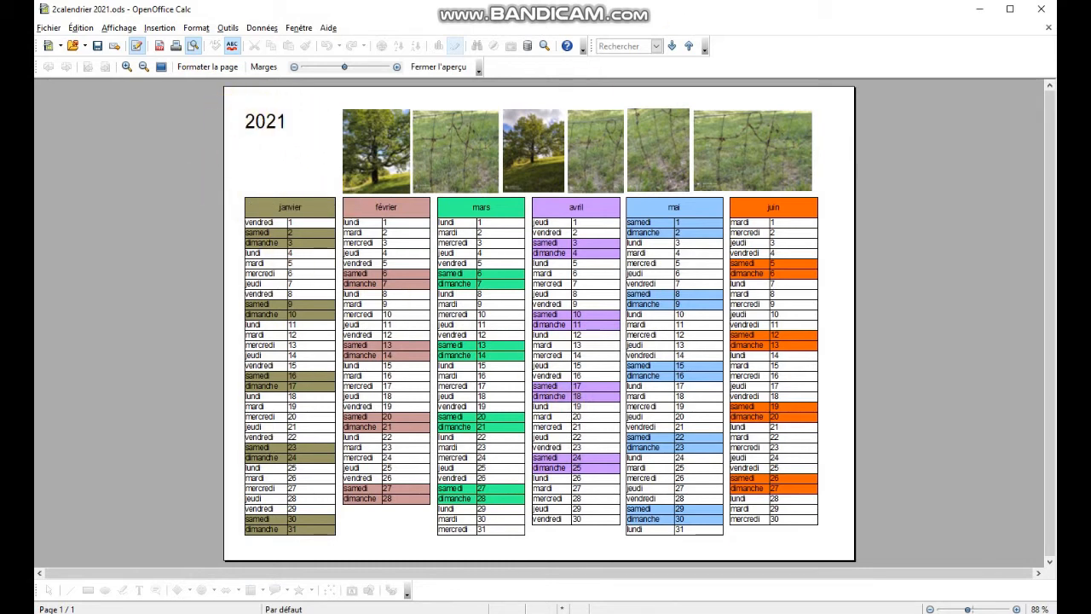
{"action": "left_click", "coordinate": [439, 67]}
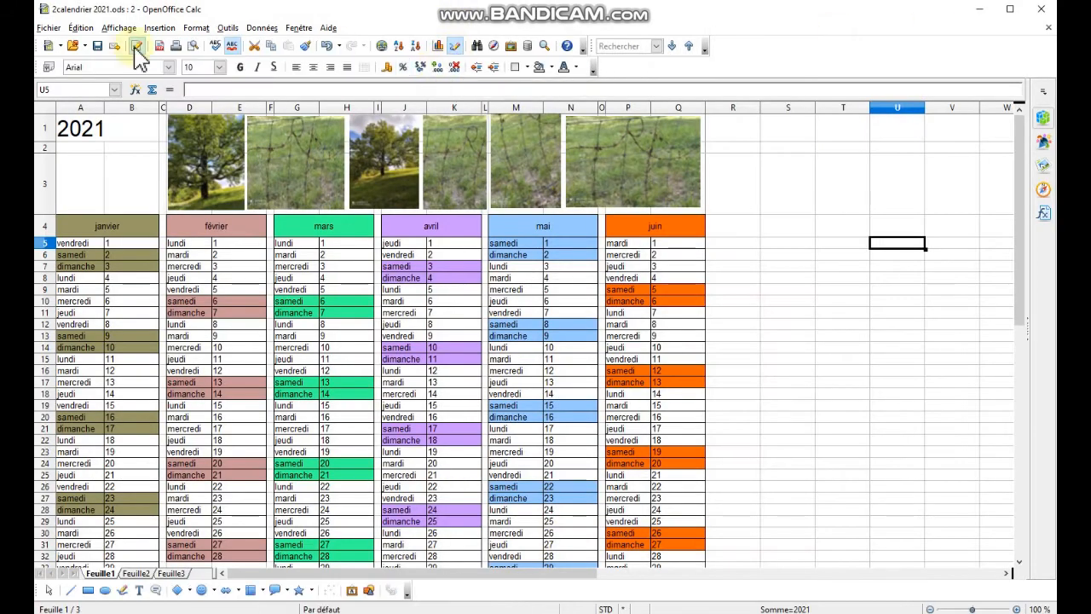
Delete the title 2021 from cell A1.
{"action": "left_click", "coordinate": [89, 139]}
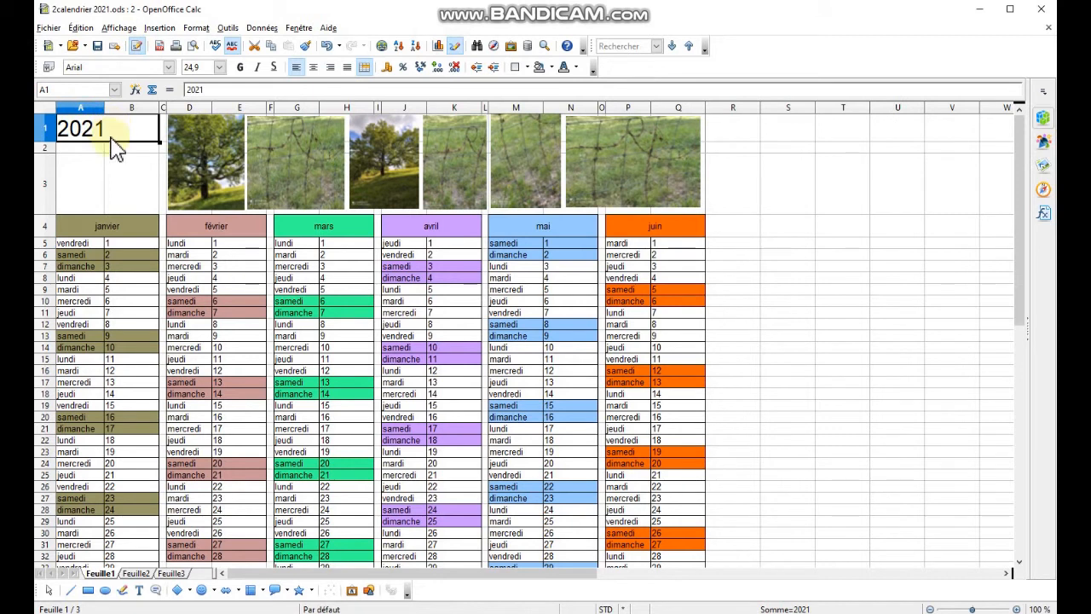
{"action": "double_click", "coordinate": [114, 129]}
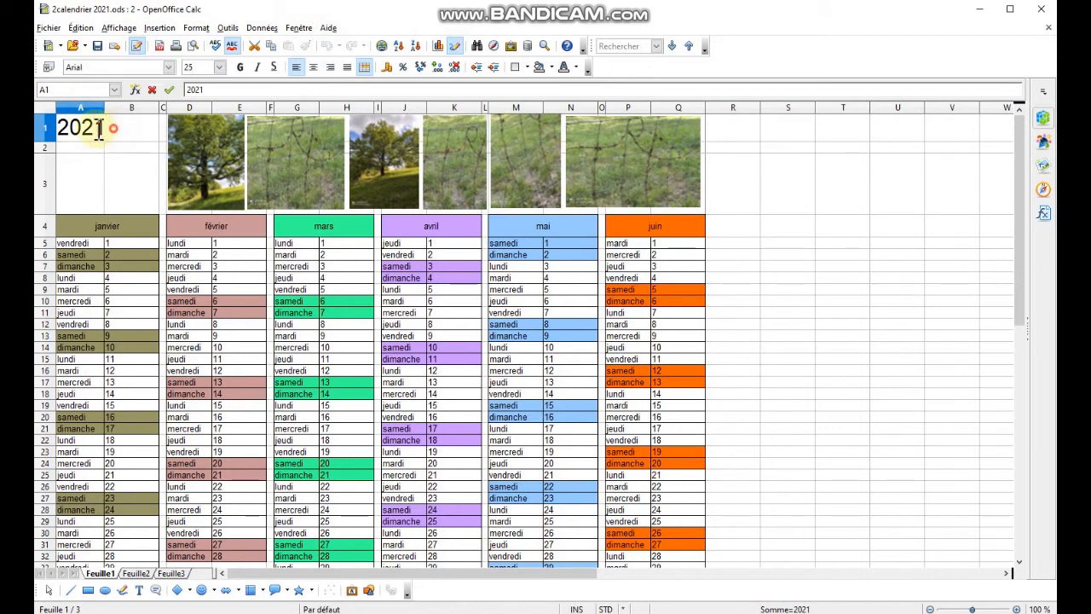
{"action": "double_click", "coordinate": [91, 133]}
{"action": "left_click", "coordinate": [119, 129]}
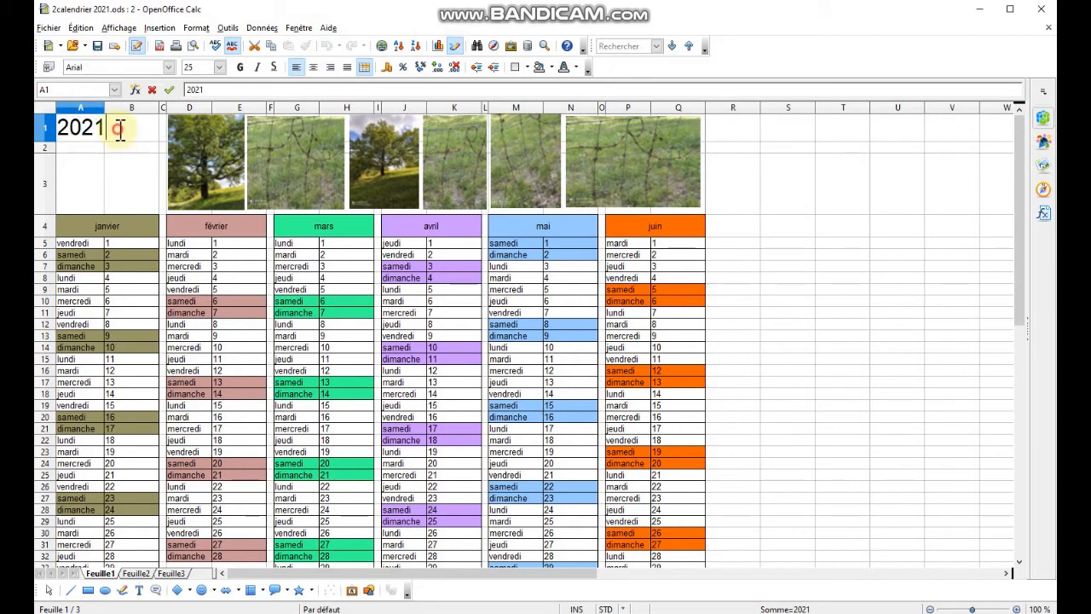
{"action": "key", "text": "shift+Home"}
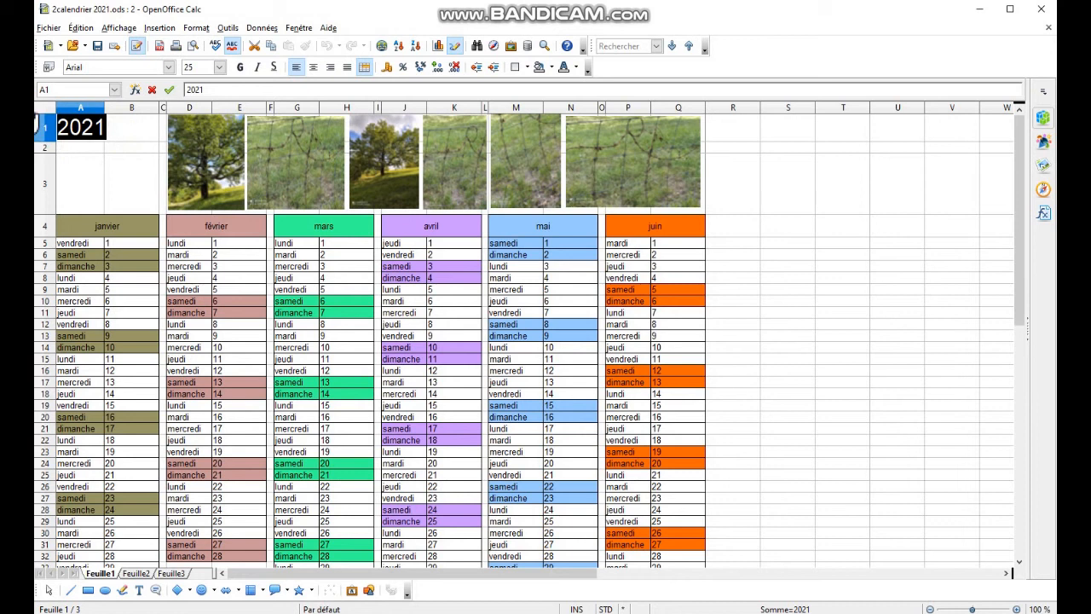
{"action": "key", "text": "BackSpace"}
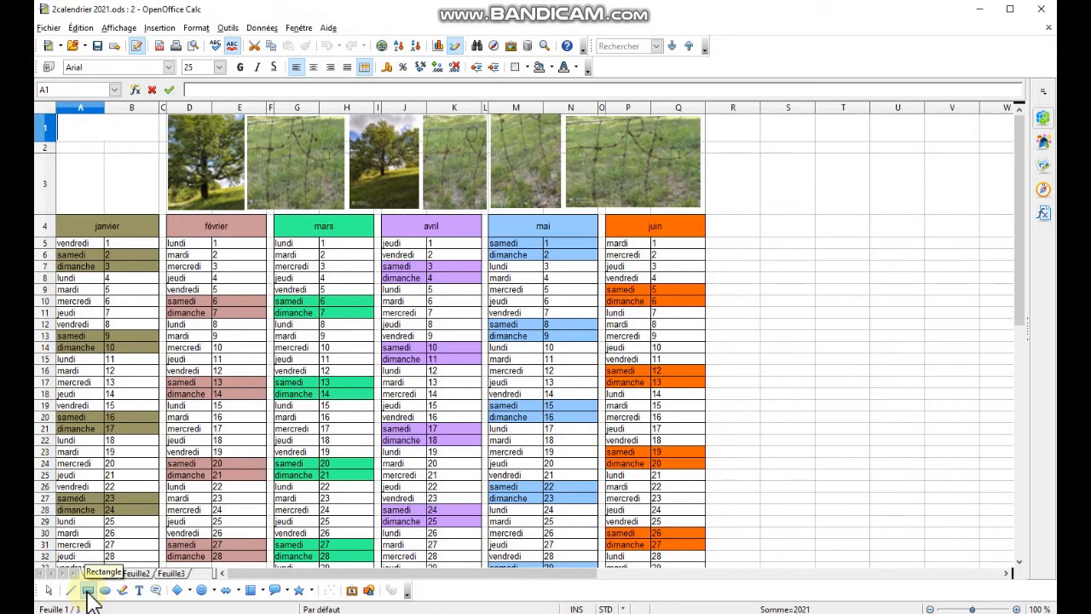
Draw a rectangle about 4.2 by 3.4 cm in the empty area above janvier and enter the text 2021 in it.
{"action": "left_click", "coordinate": [87, 590]}
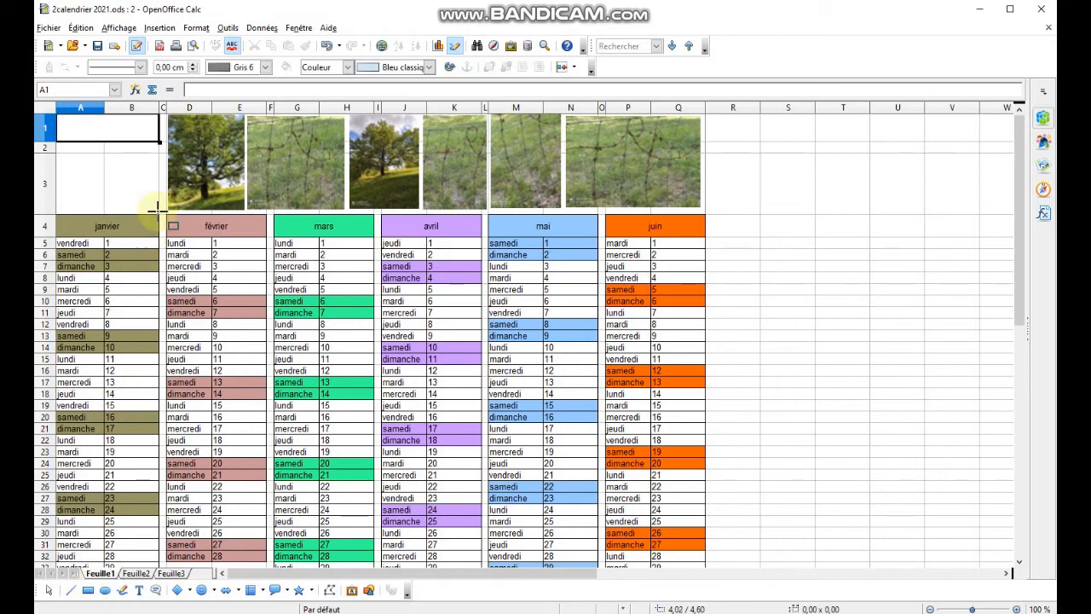
{"action": "mouse_move", "coordinate": [60, 121]}
{"action": "left_mouse_down"}
{"action": "mouse_move", "coordinate": [146, 175]}
{"action": "mouse_move", "coordinate": [167, 223]}
{"action": "mouse_move", "coordinate": [160, 205]}
{"action": "left_mouse_up"}
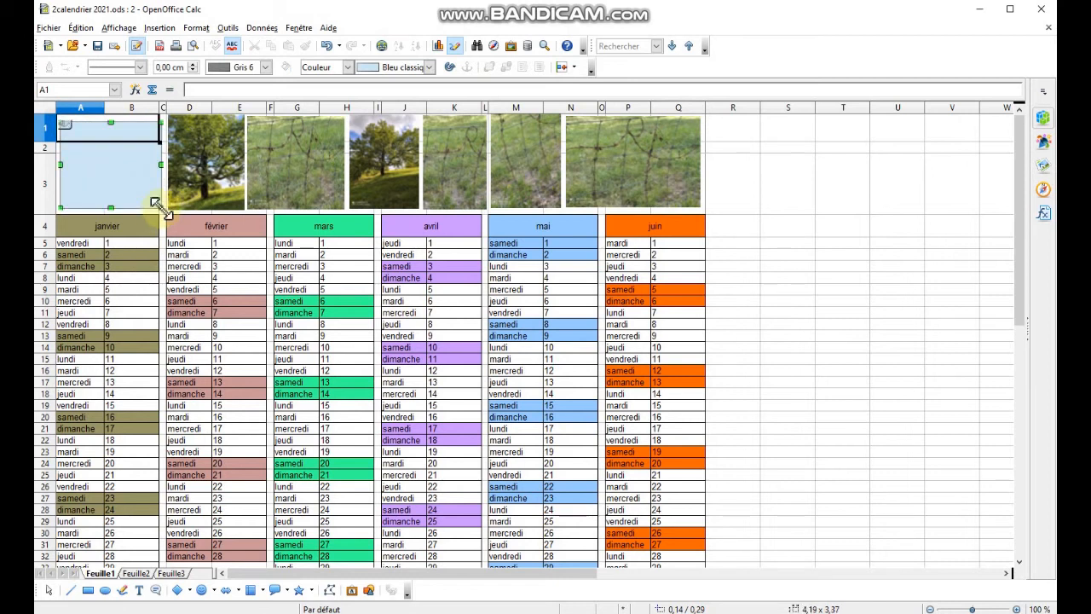
{"action": "double_click", "coordinate": [125, 171]}
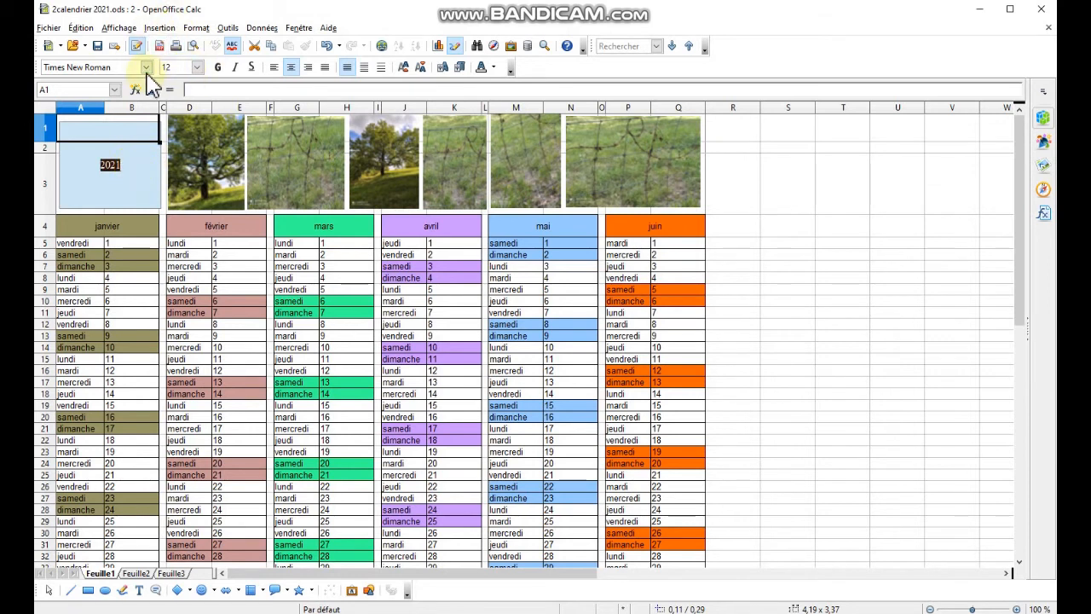
Set the rectangle's 2021 text to size 35 and make it bold, keeping the Times New Roman font.
{"action": "left_click", "coordinate": [181, 67]}
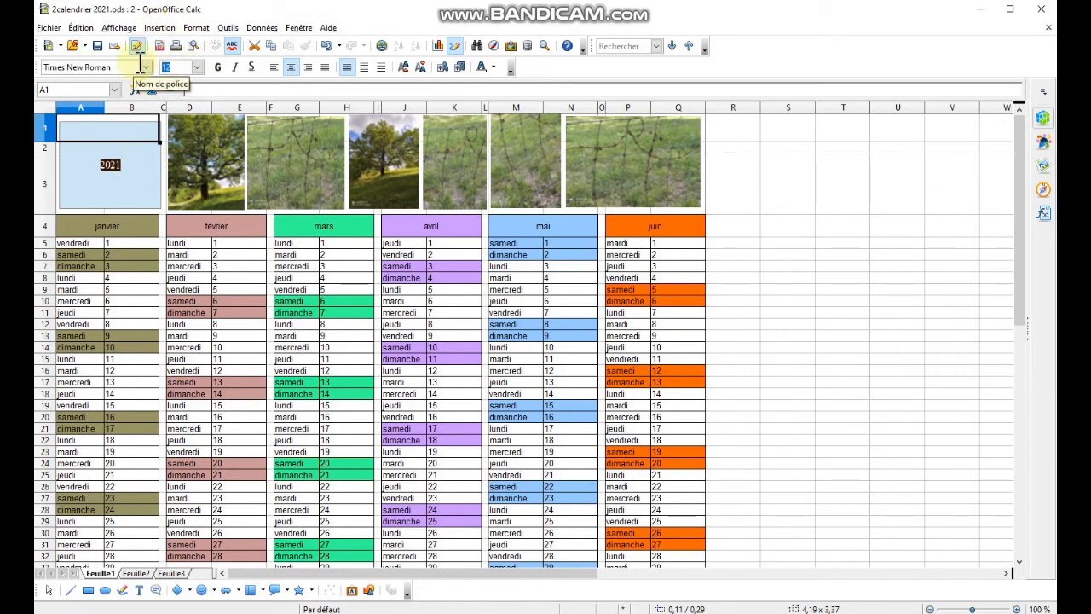
{"action": "type", "text": "30"}
{"action": "key", "text": "Return"}
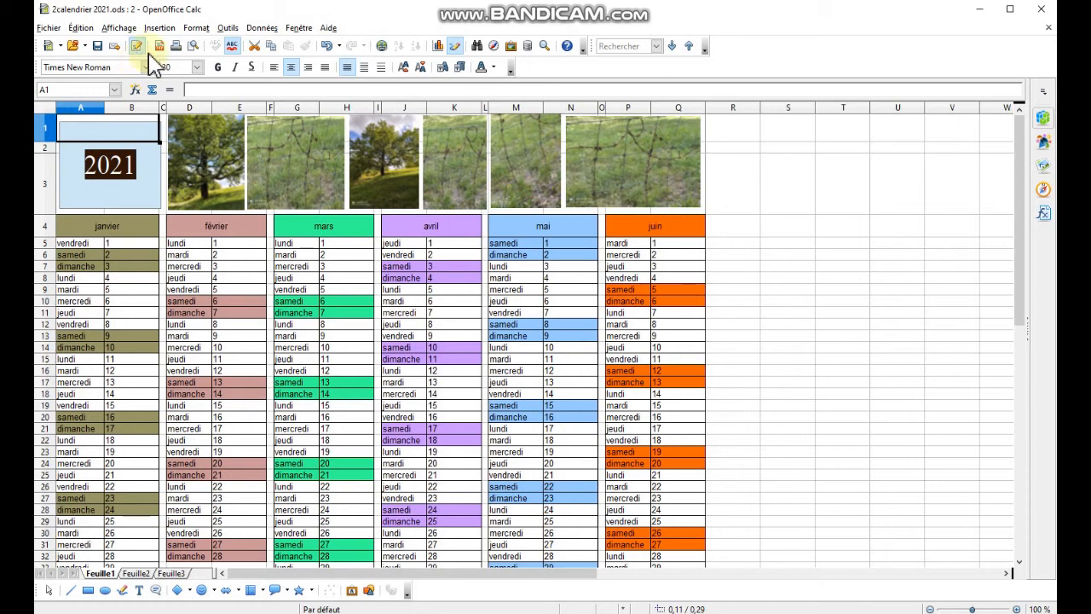
{"action": "type", "text": "35"}
{"action": "key", "text": "Return"}
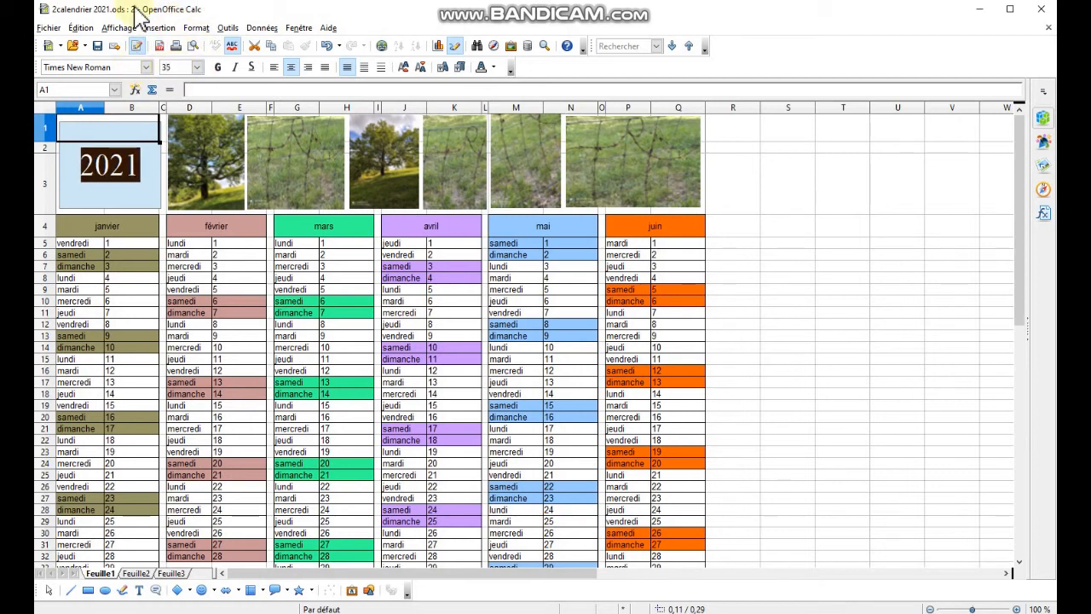
{"action": "left_click", "coordinate": [146, 66]}
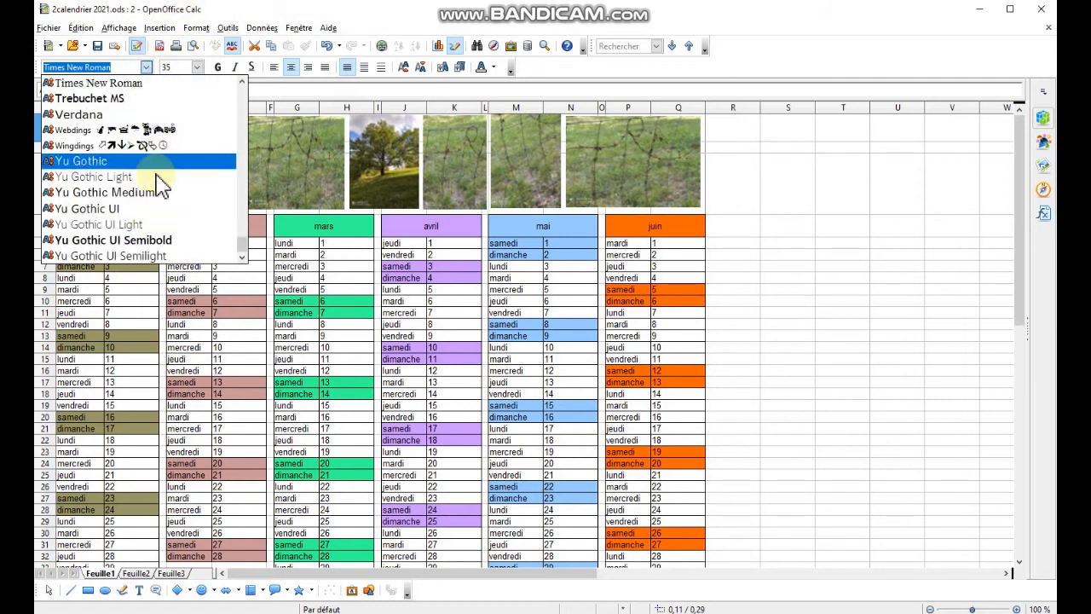
{"action": "left_click", "coordinate": [784, 181]}
{"action": "left_click", "coordinate": [219, 66]}
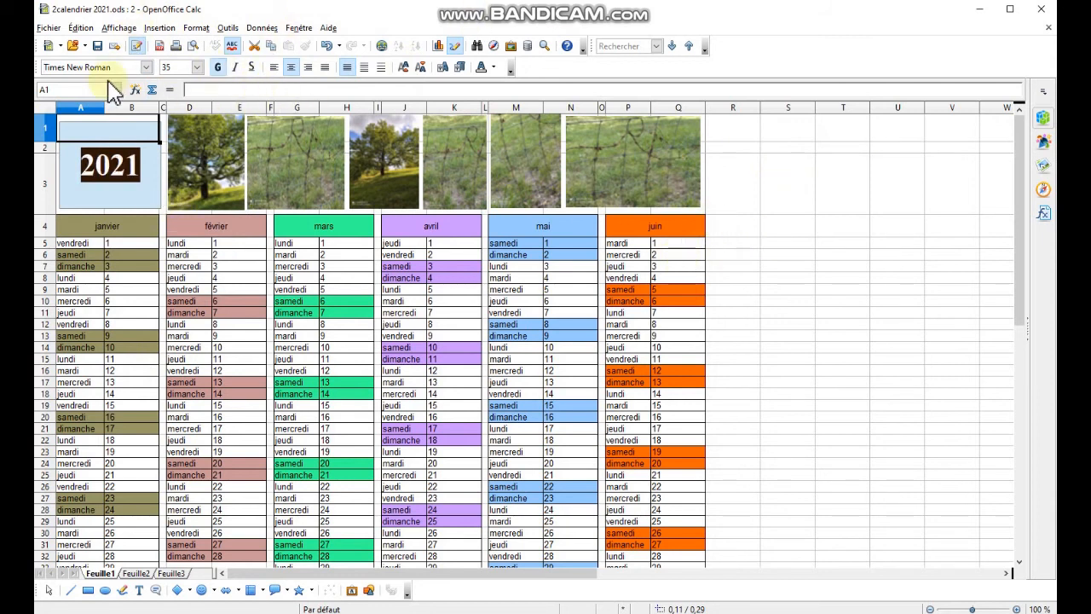
Check how the 2021 title box looks in the print preview and return to the sheet.
{"action": "left_click", "coordinate": [194, 46]}
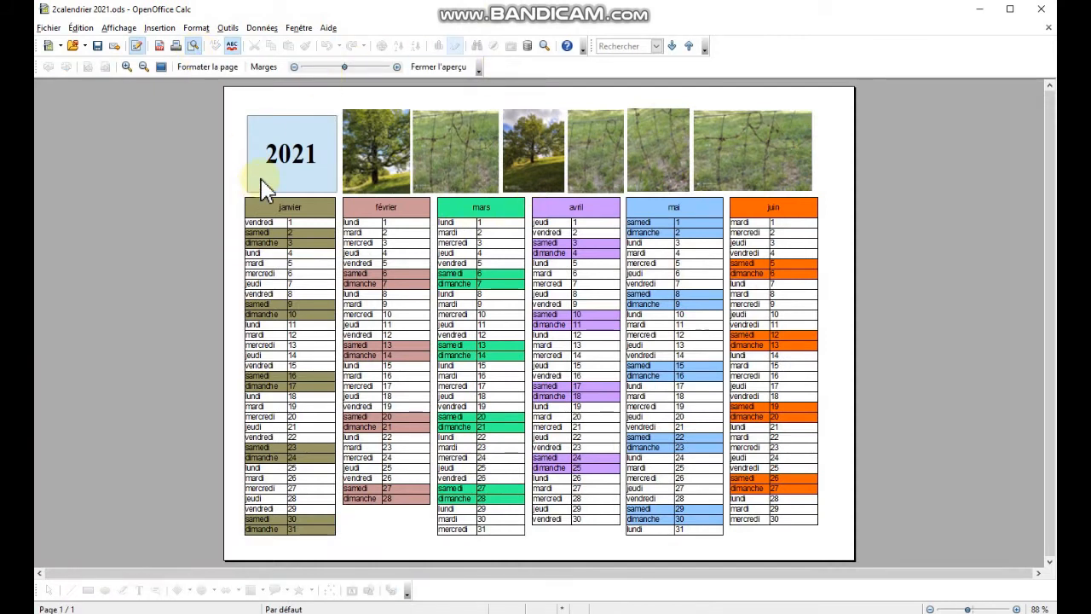
{"action": "left_click", "coordinate": [292, 143]}
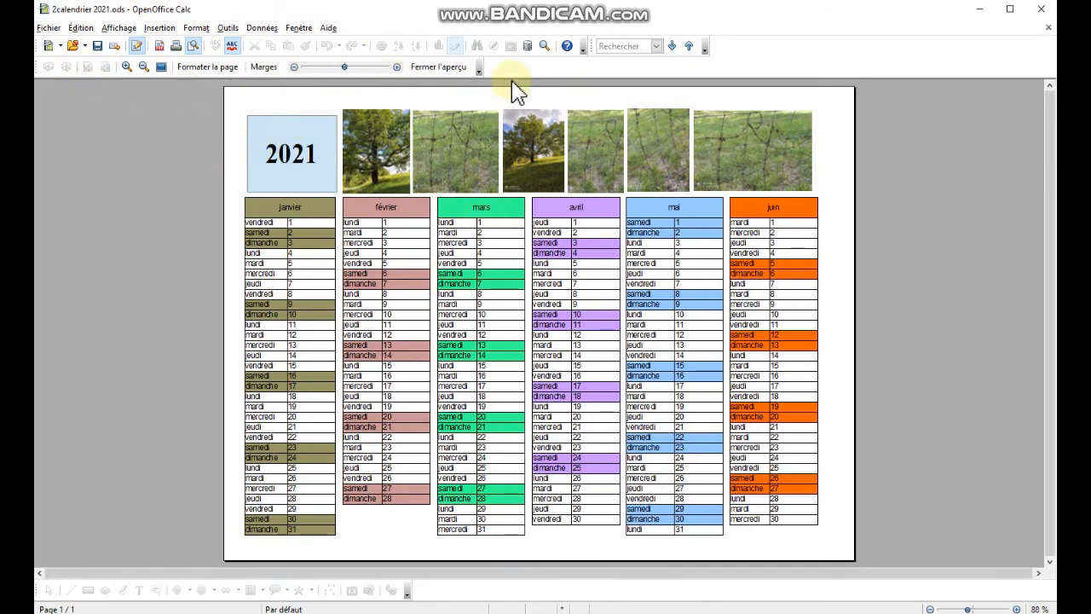
{"action": "left_click", "coordinate": [452, 68]}
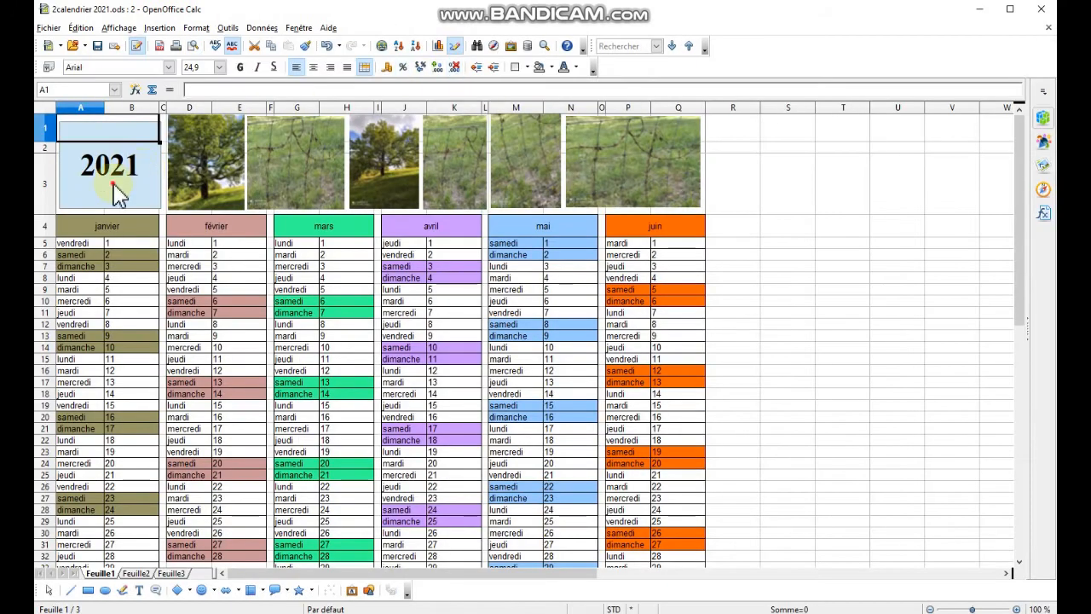
Fill the 2021 rectangle with the colour Bordeaux and extend its upper edge to a height of about 3.6 cm.
{"action": "left_click", "coordinate": [117, 193]}
{"action": "right_click", "coordinate": [117, 192]}
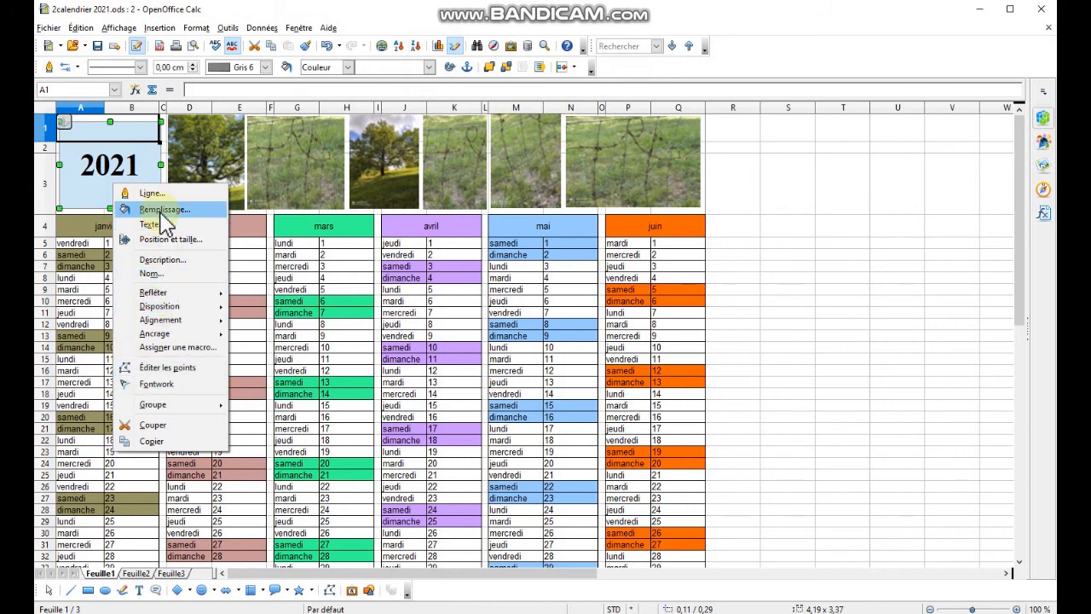
{"action": "right_click", "coordinate": [165, 215]}
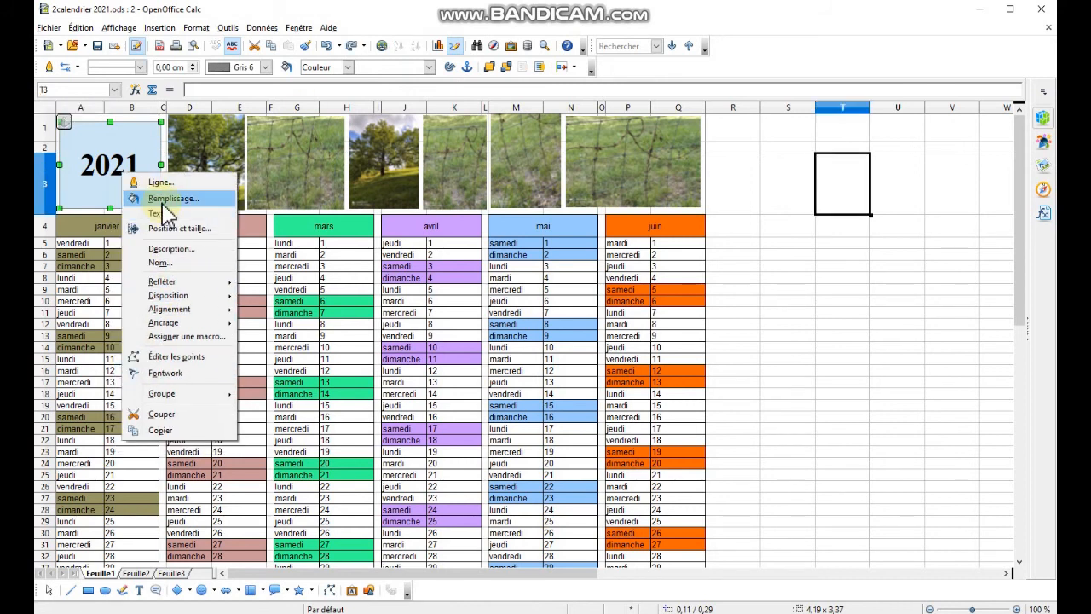
{"action": "left_click", "coordinate": [169, 201]}
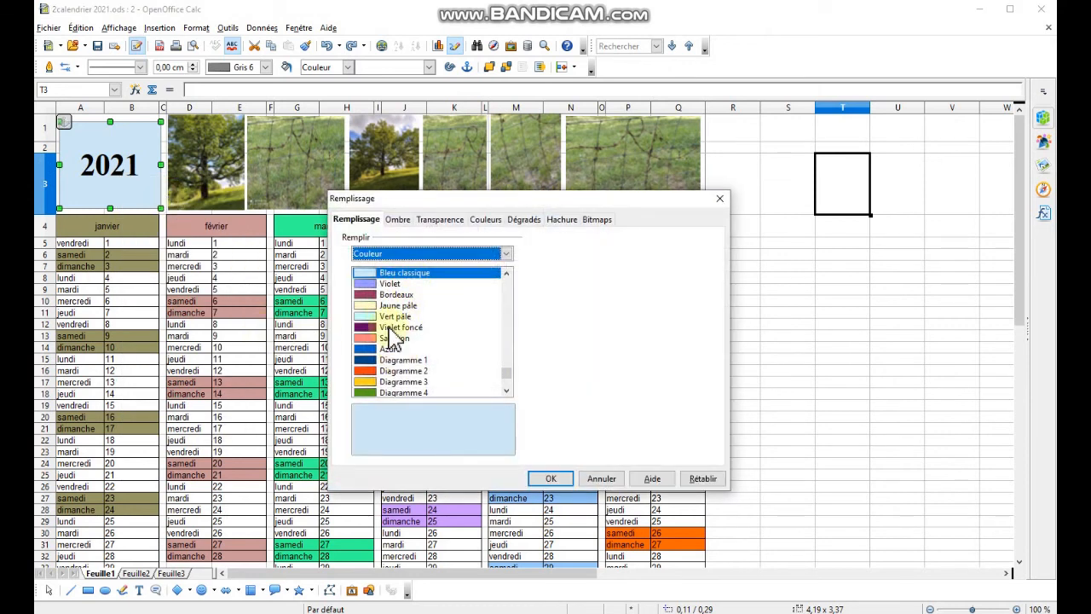
{"action": "left_click", "coordinate": [394, 295]}
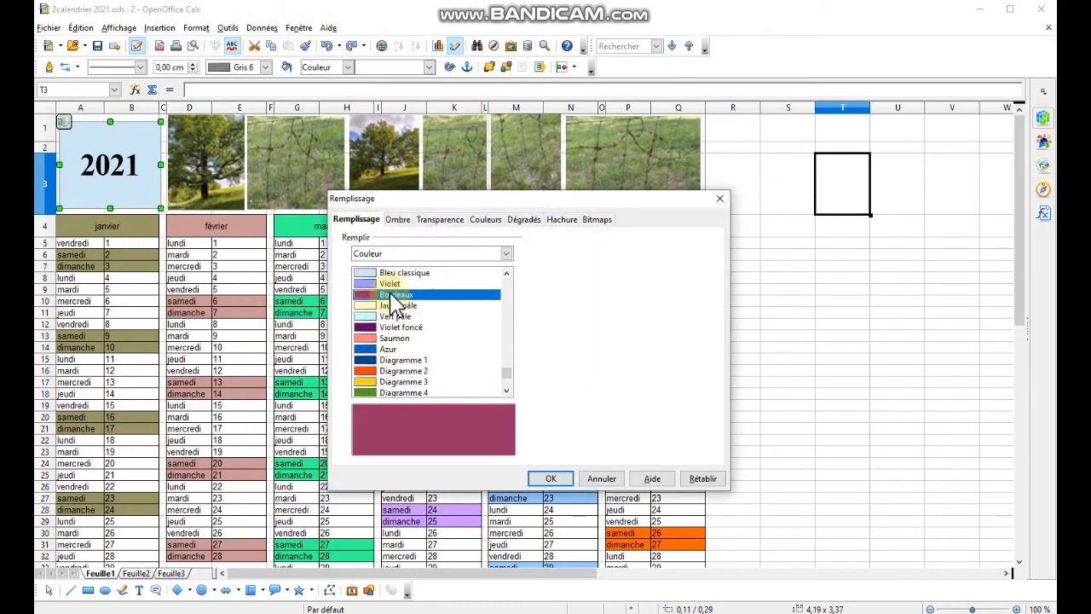
{"action": "left_click", "coordinate": [554, 478]}
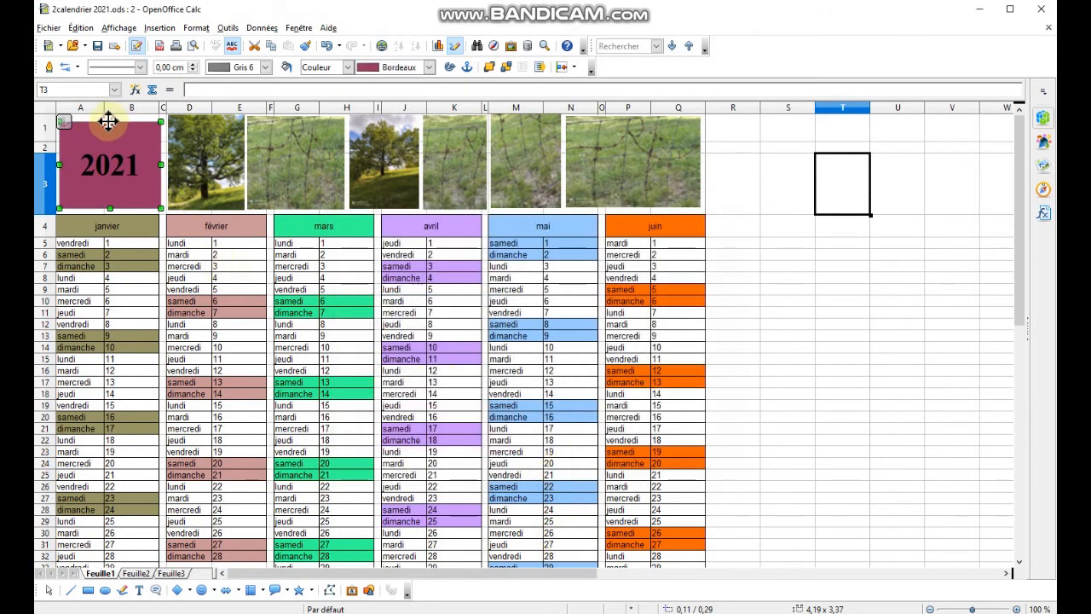
{"action": "left_click_drag", "start_coordinate": [109, 119], "coordinate": [109, 103]}
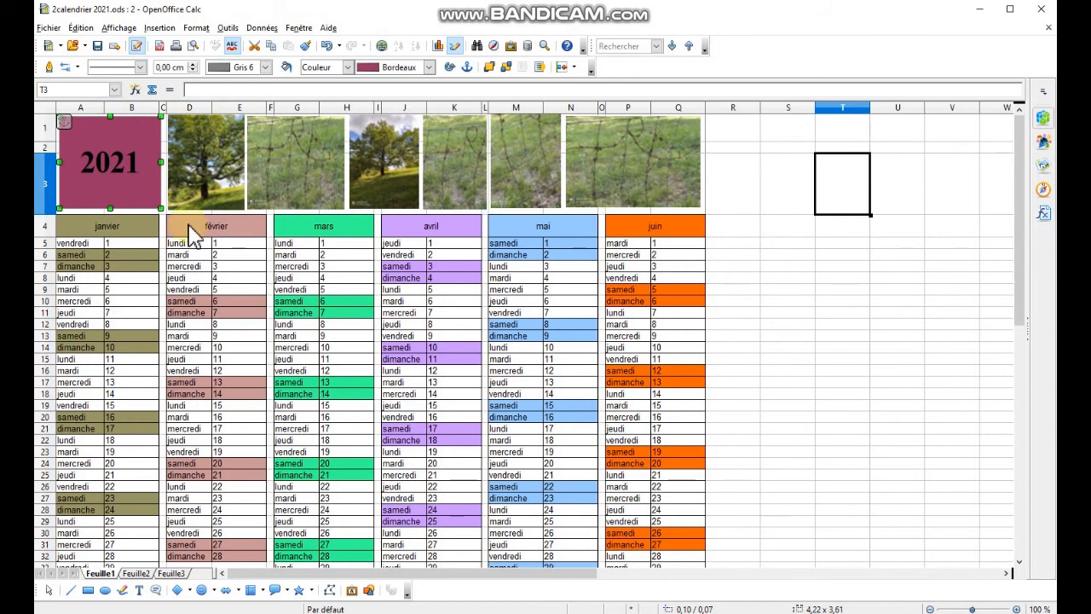
Change the font colour of the 2021 text in the rectangle to white and show the calendar in the print preview.
{"action": "double_click", "coordinate": [105, 185]}
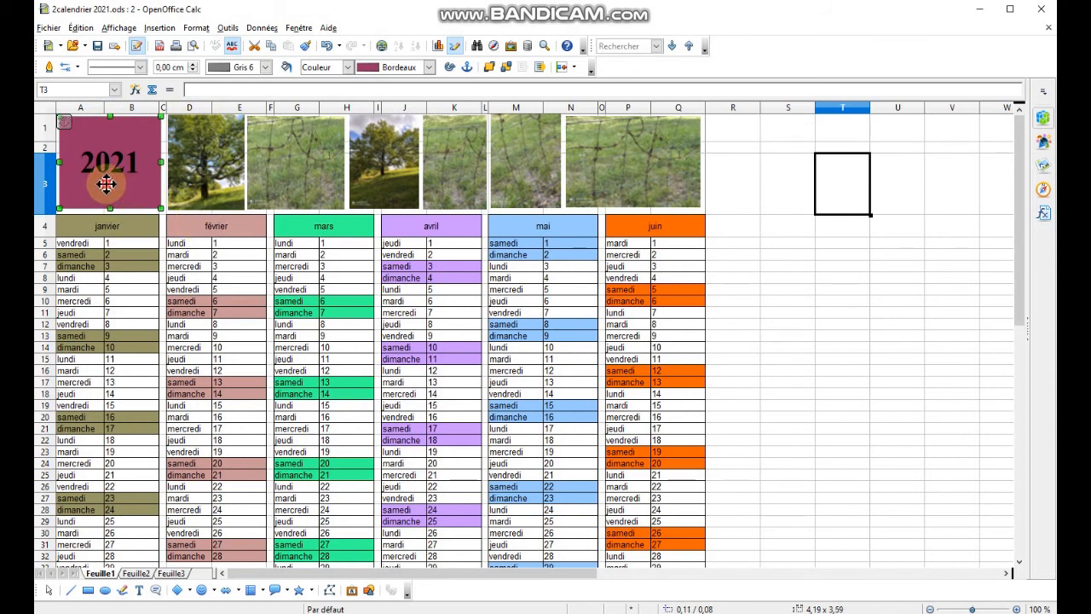
{"action": "double_click", "coordinate": [137, 162]}
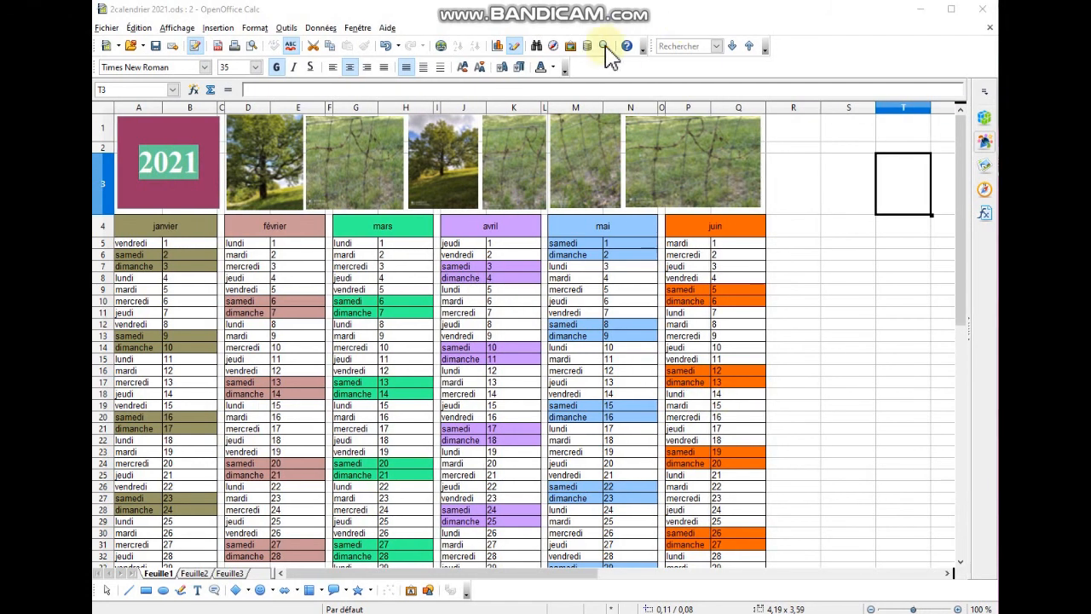
{"action": "left_click", "coordinate": [553, 67]}
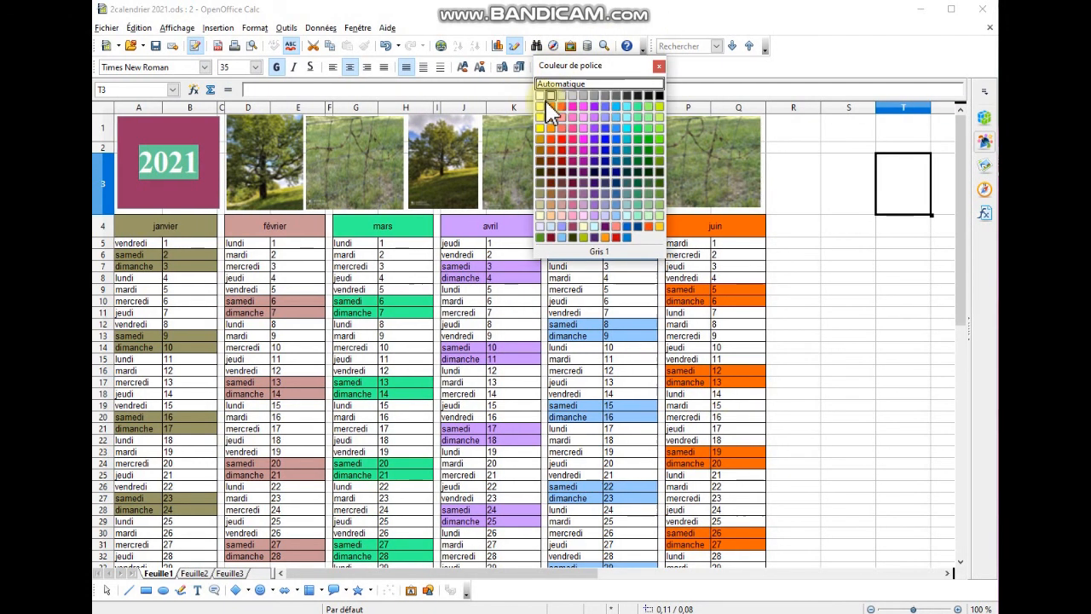
{"action": "left_click", "coordinate": [540, 95]}
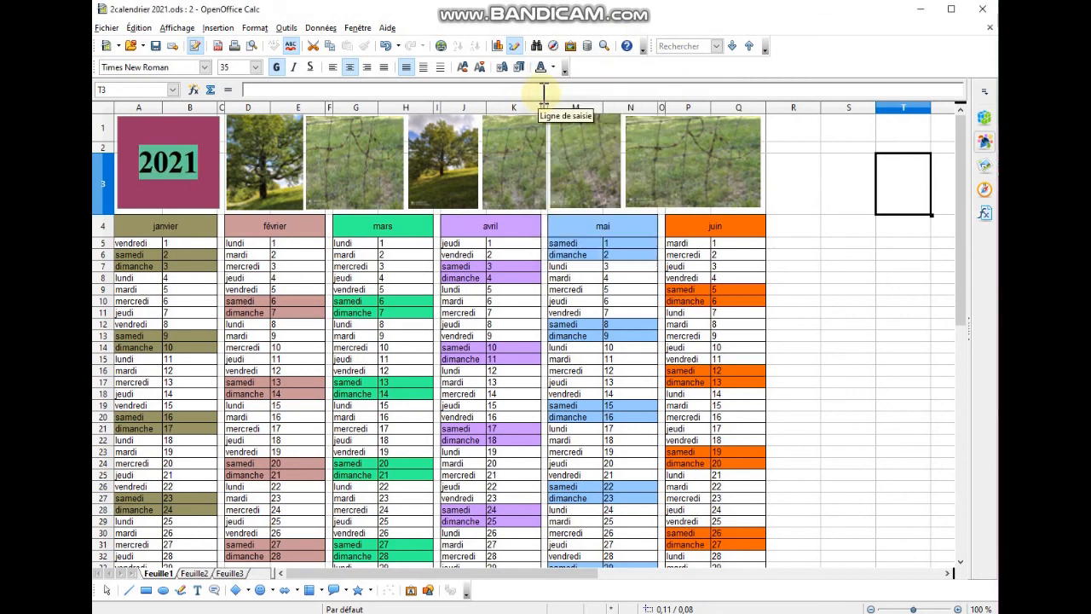
{"action": "left_click", "coordinate": [831, 302]}
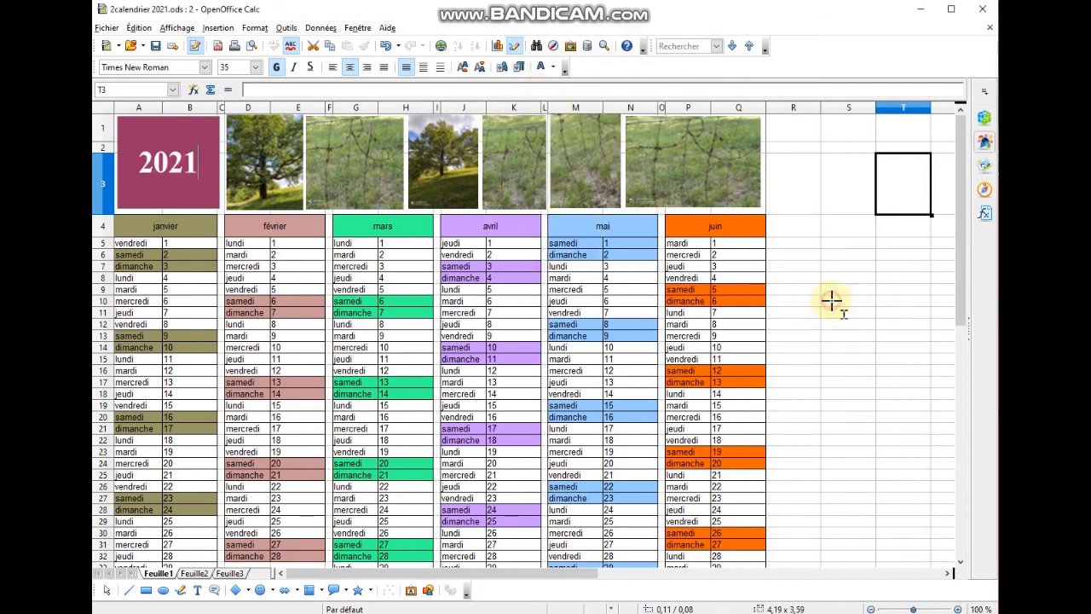
{"action": "left_click", "coordinate": [252, 47]}
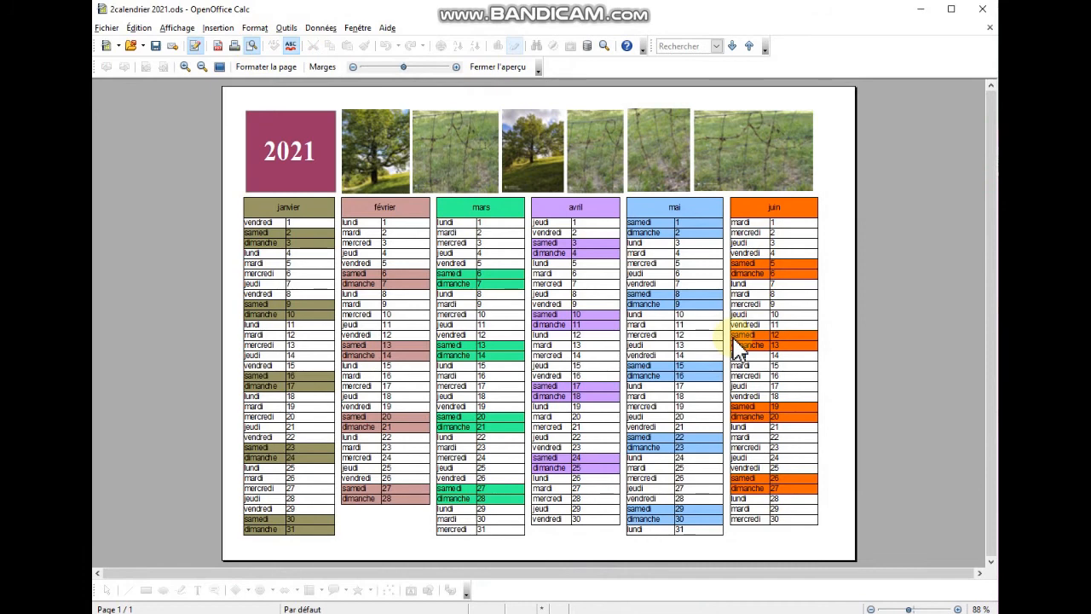